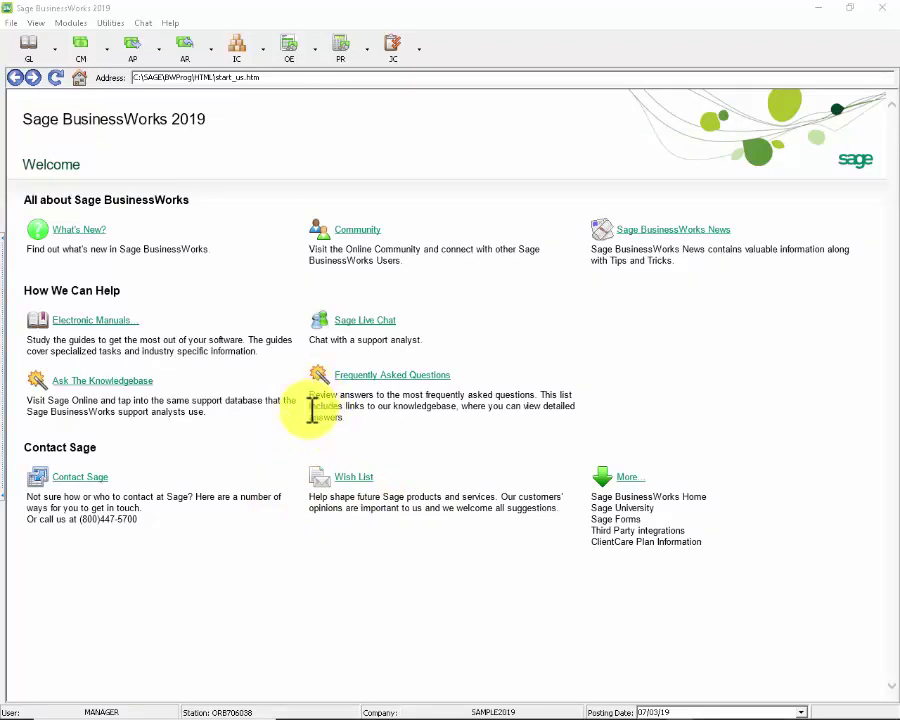
click(348, 52)
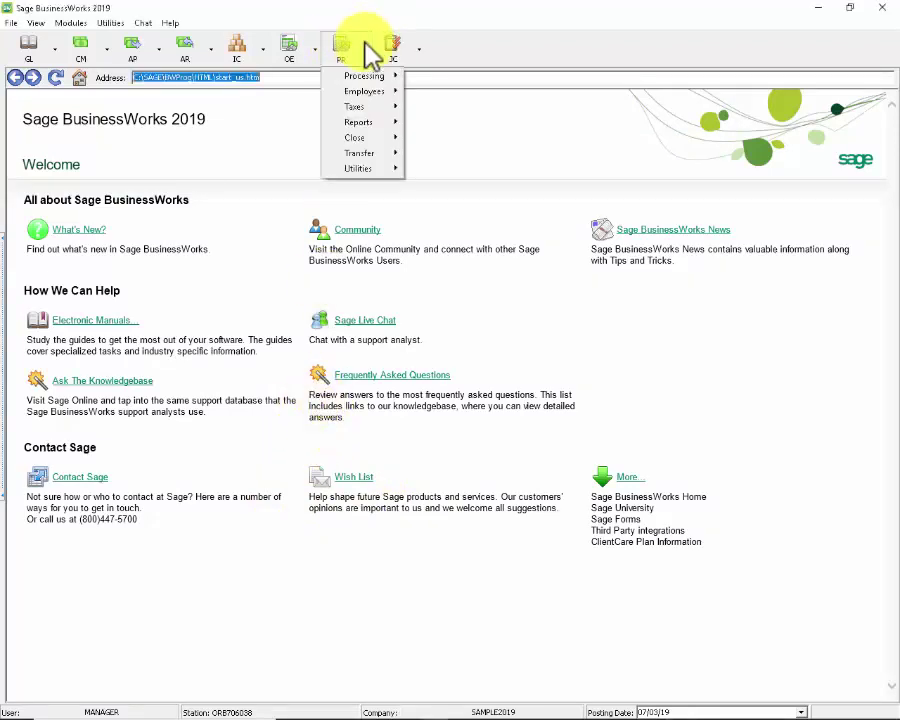
mouse_move(365, 94)
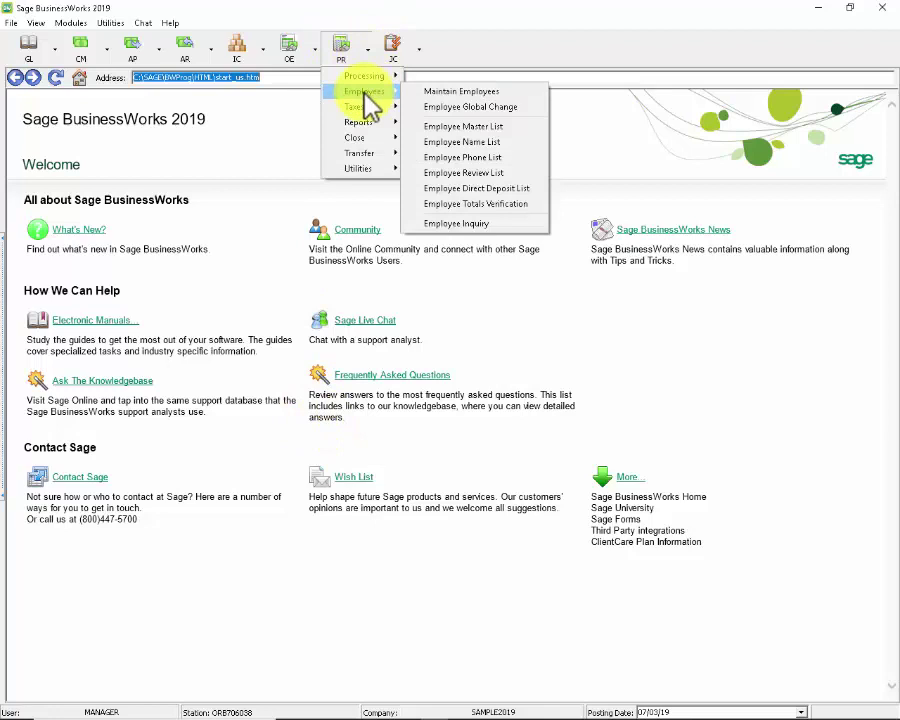
click(450, 92)
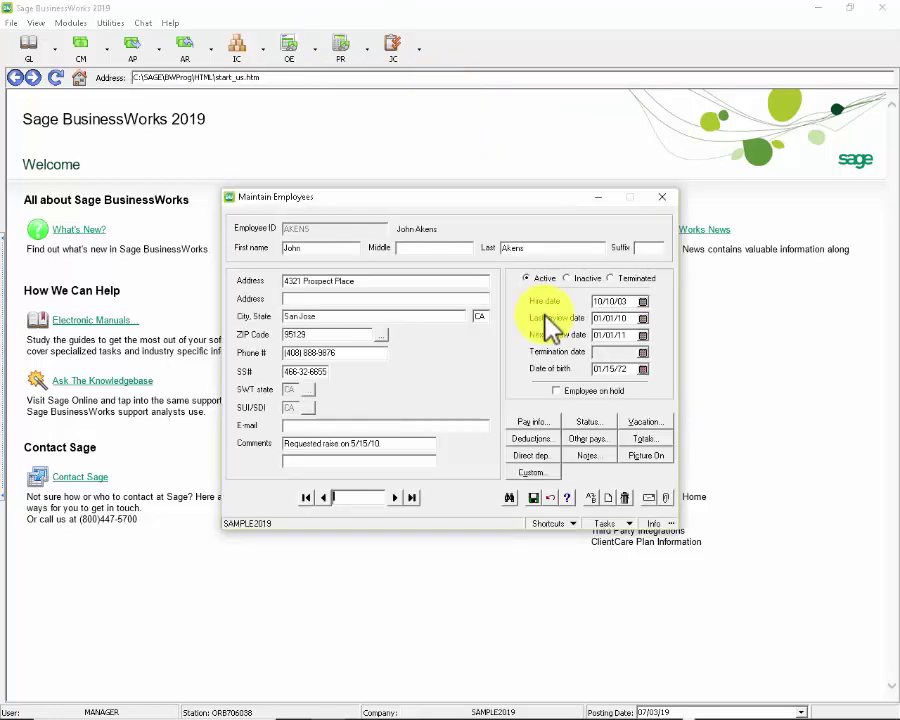
click(628, 368)
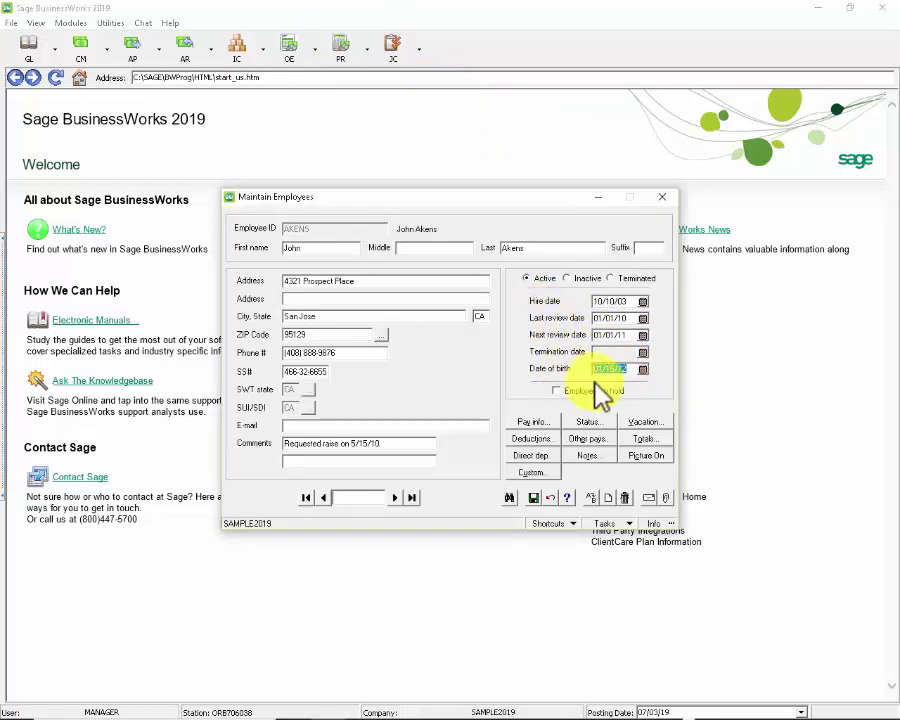
click(663, 197)
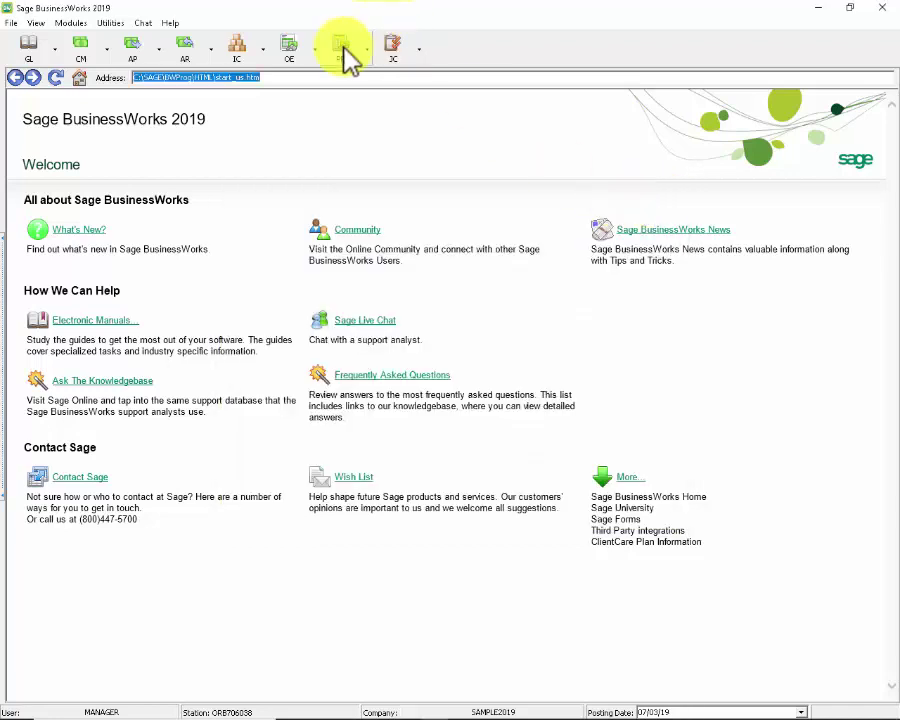
click(344, 46)
mouse_move(350, 96)
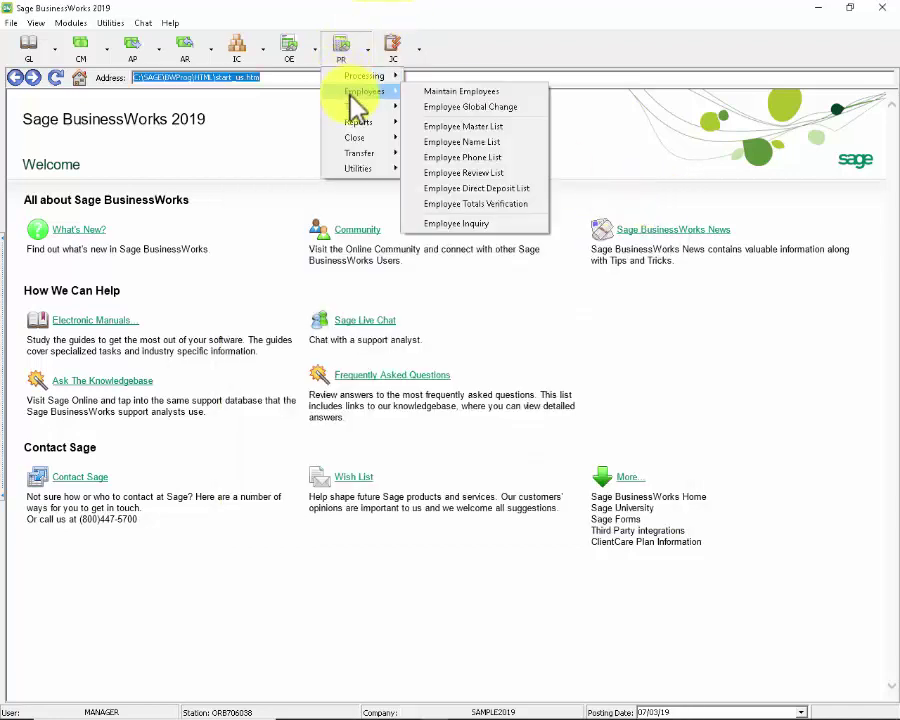
click(462, 107)
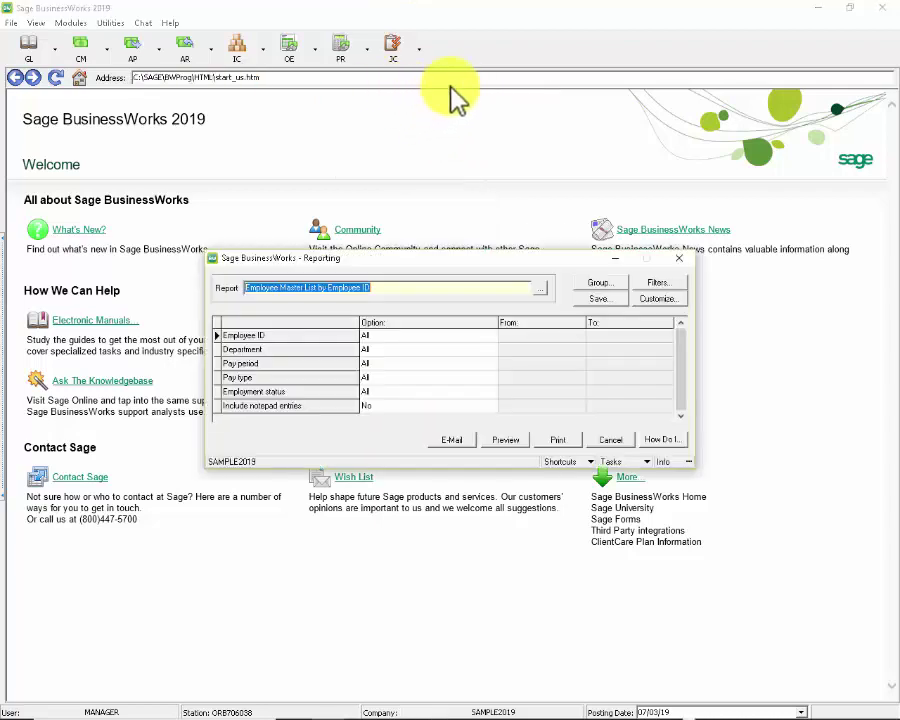
click(505, 440)
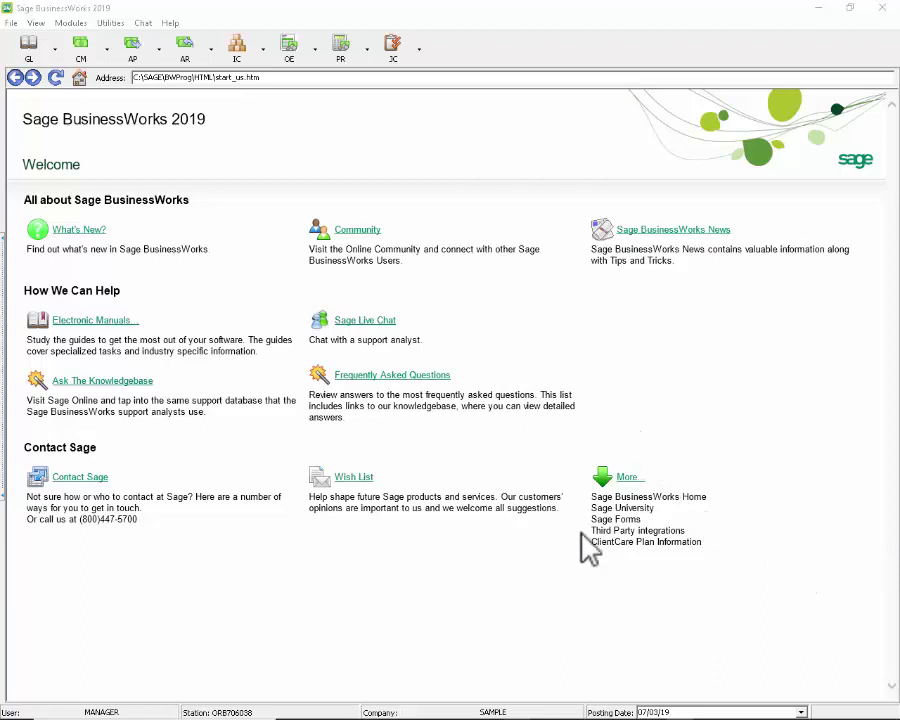
click(361, 43)
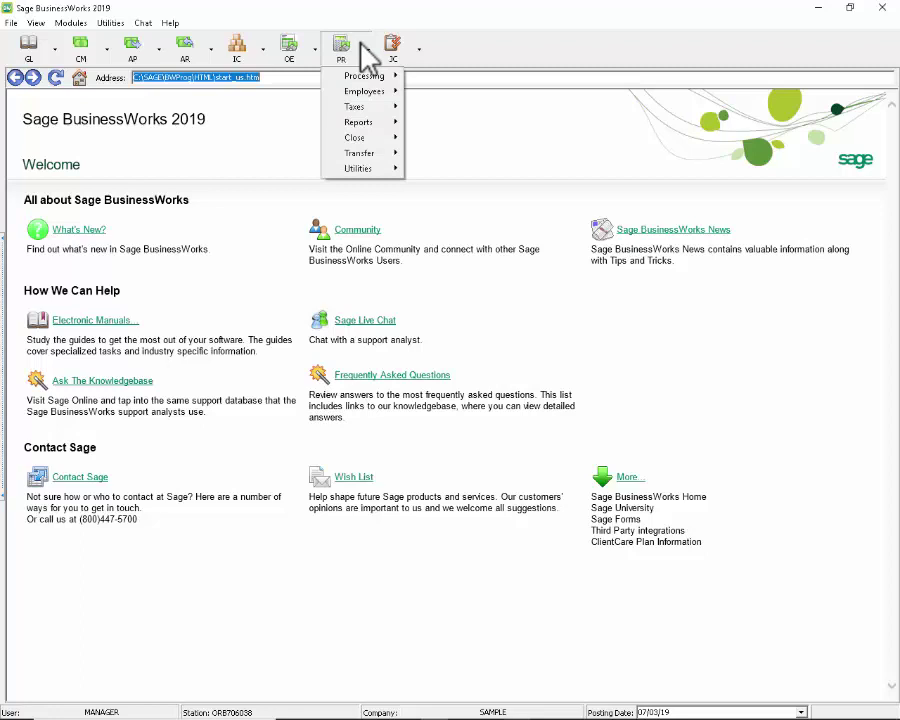
mouse_move(379, 121)
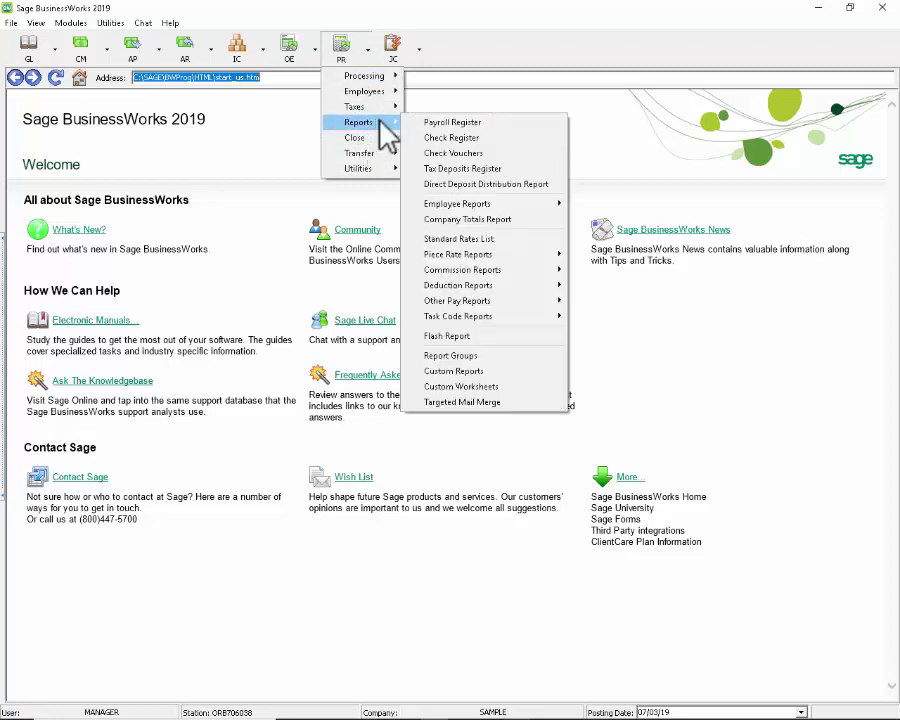
mouse_move(532, 212)
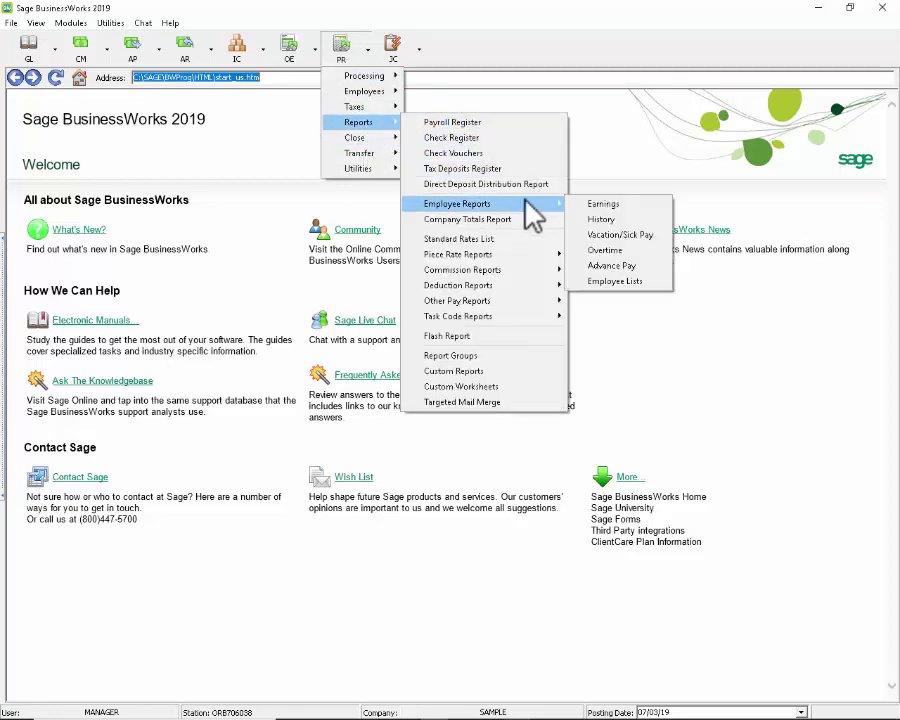
click(614, 236)
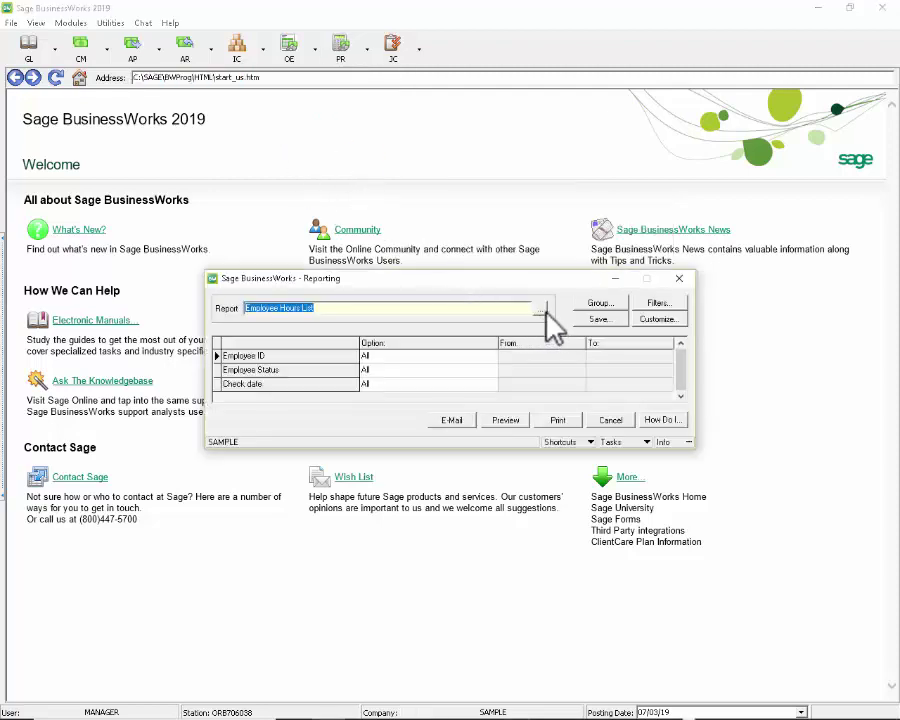
click(541, 310)
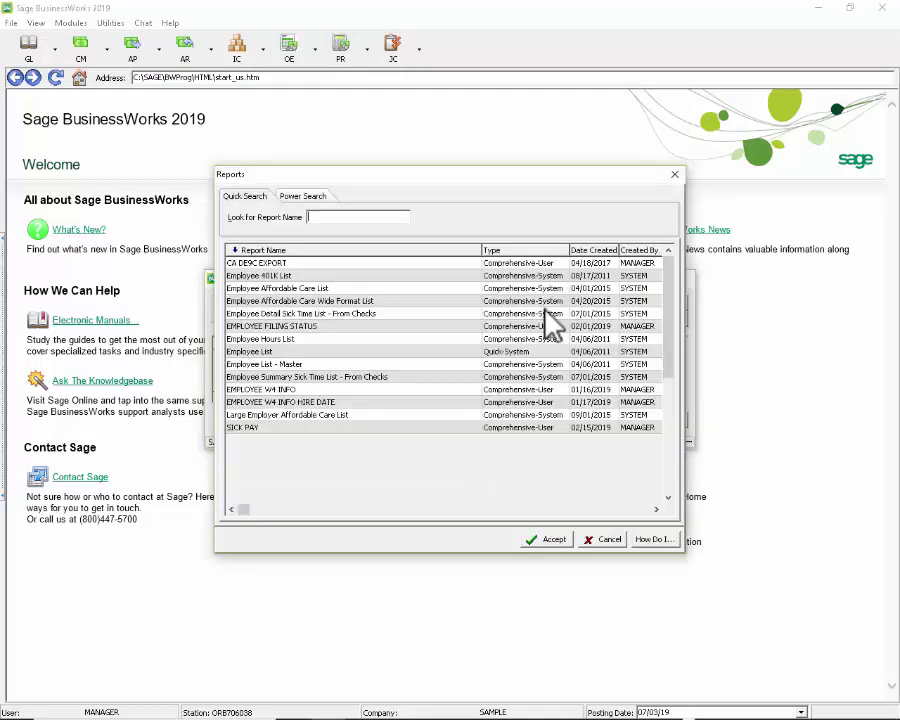
click(286, 340)
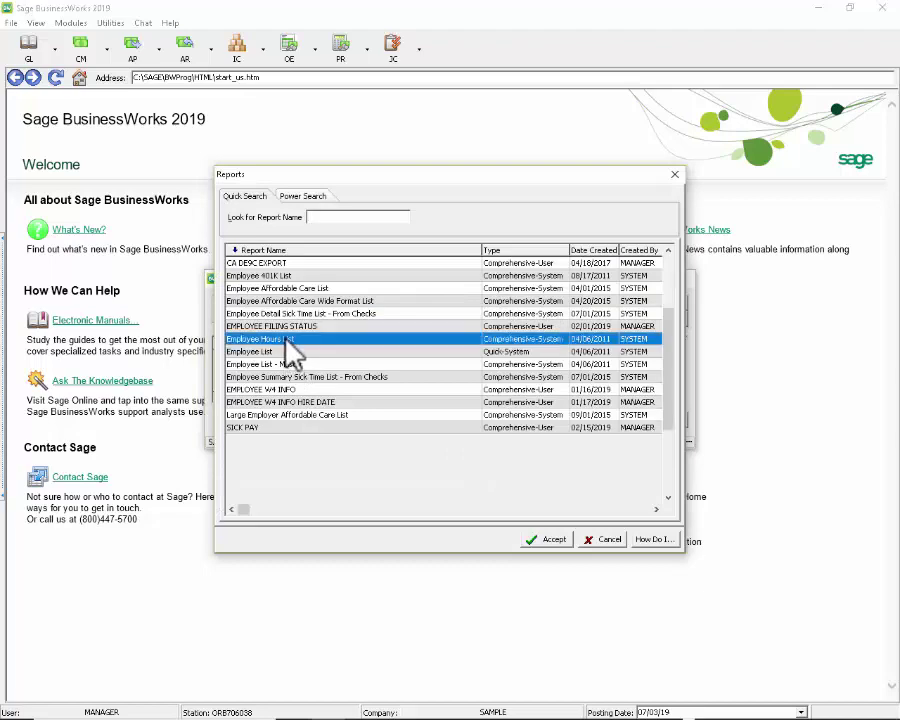
click(550, 543)
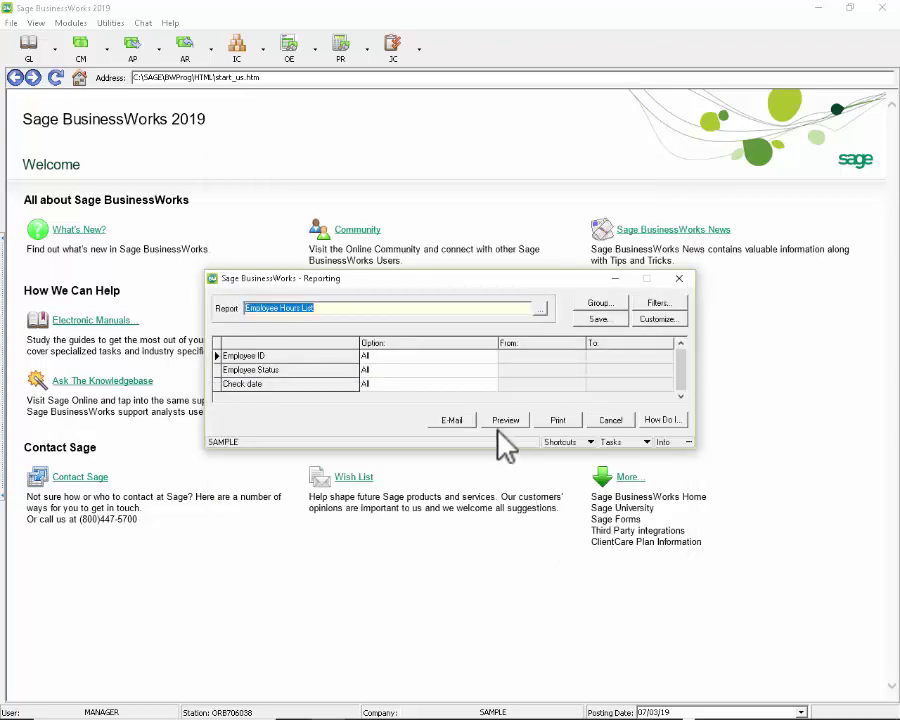
click(498, 422)
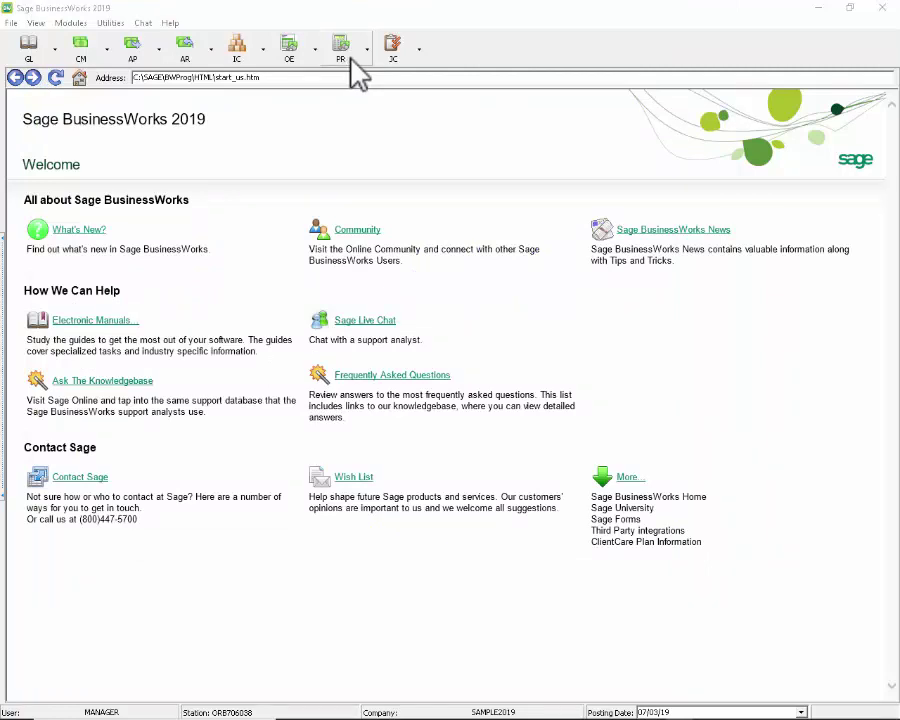
Step: Open an employee's vacation and sick hours record, check the 0.45 sick pay start hours, then close it
click(349, 58)
mouse_move(366, 95)
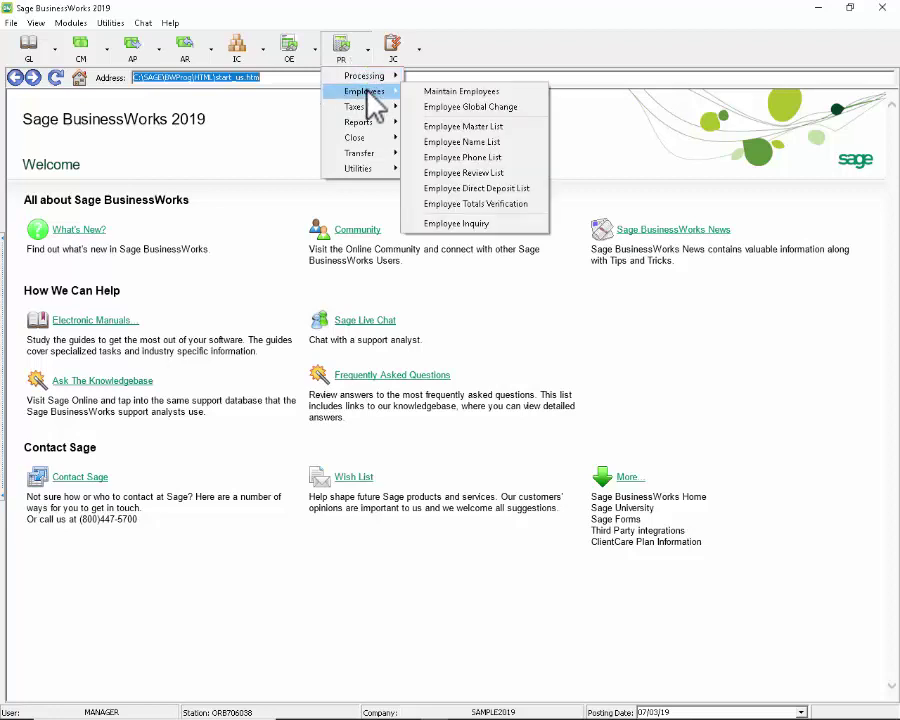
click(470, 91)
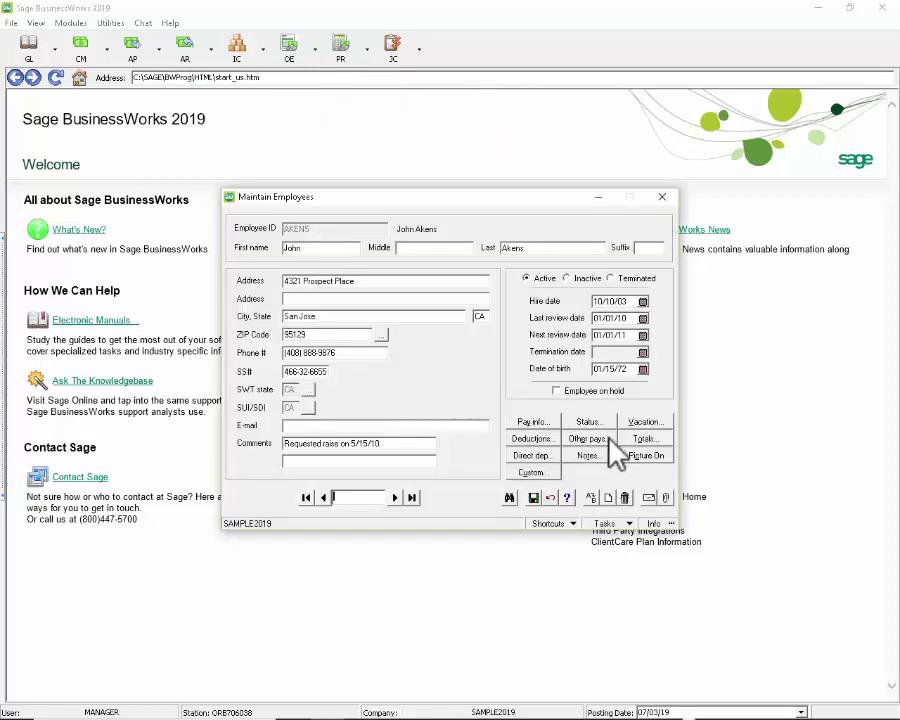
click(646, 424)
click(420, 335)
click(457, 333)
double_click(457, 334)
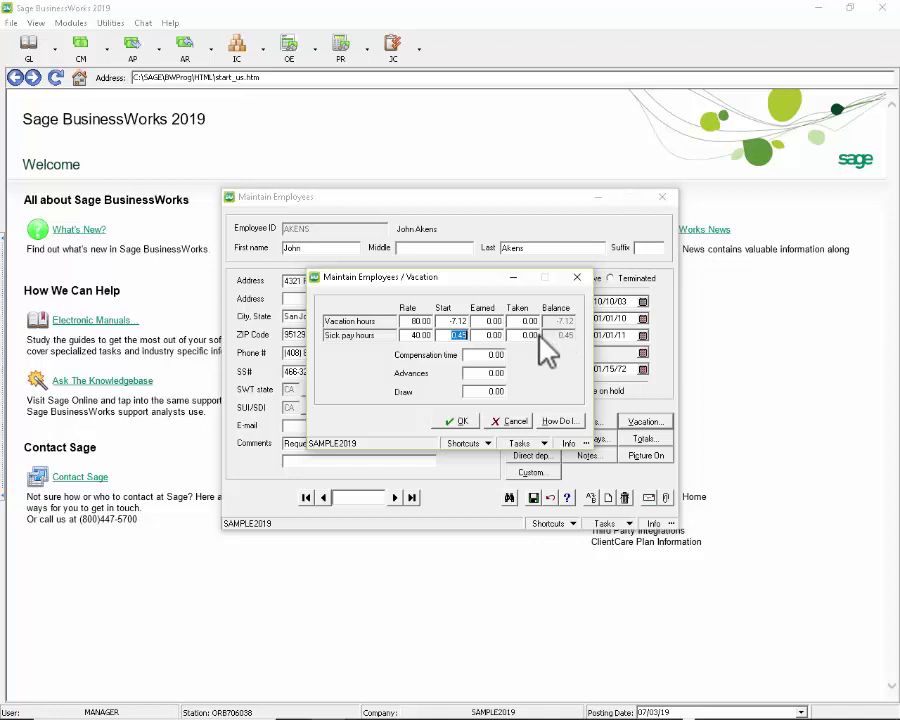
click(690, 290)
Step: Use Global Employee Change to set sick pay start hours to 32 for all 9 employees
click(578, 279)
click(350, 40)
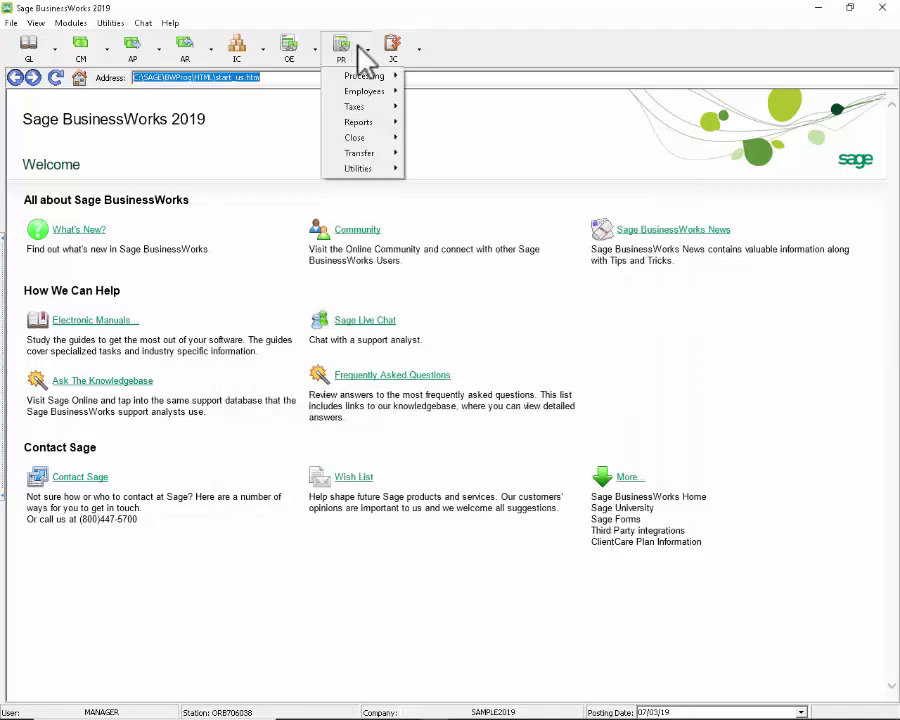
mouse_move(362, 96)
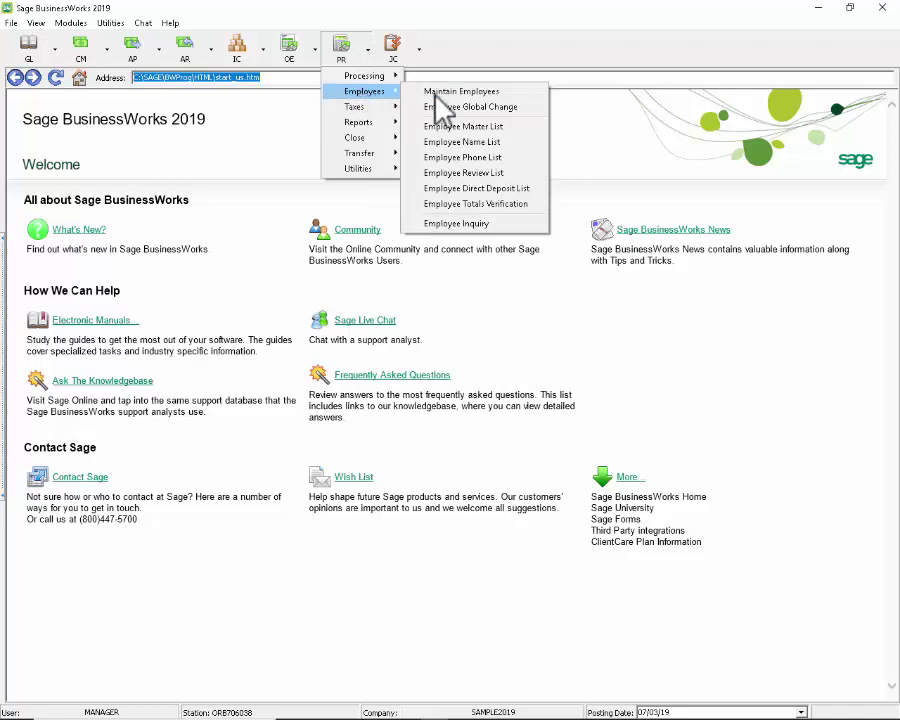
click(490, 107)
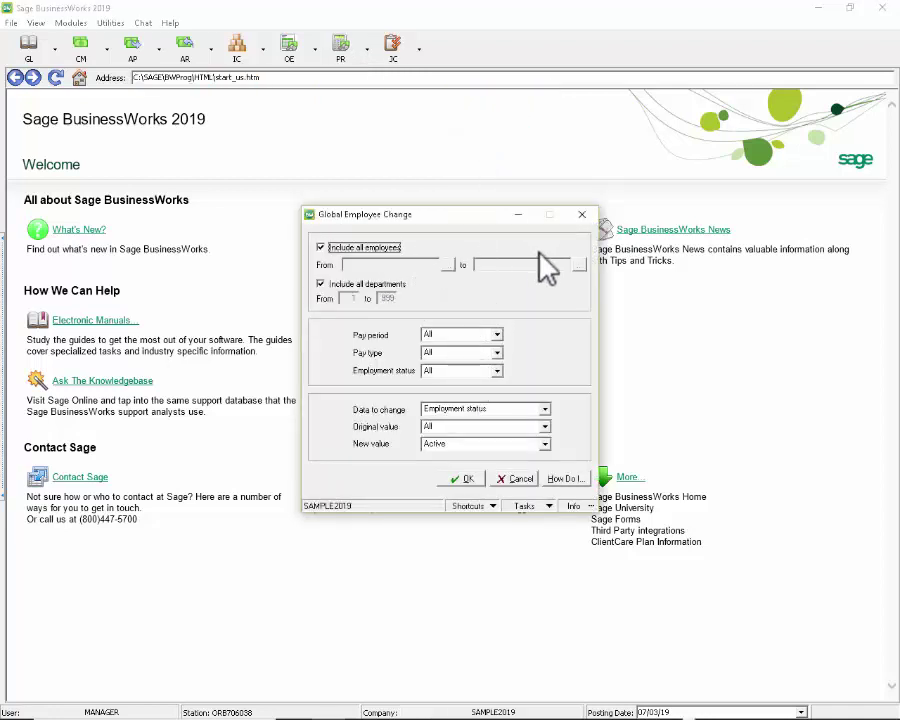
click(544, 410)
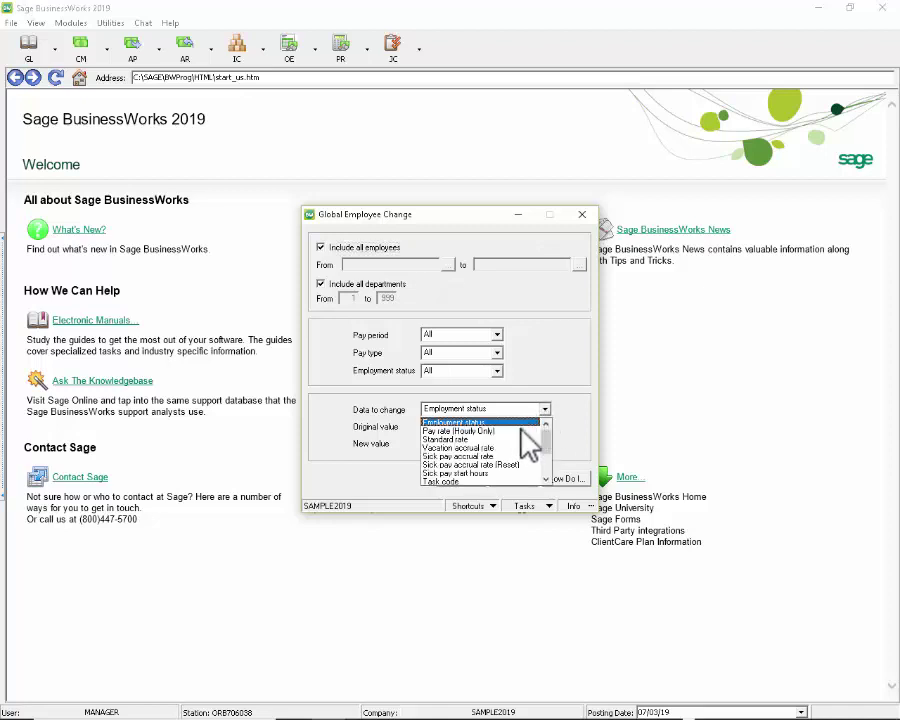
click(490, 472)
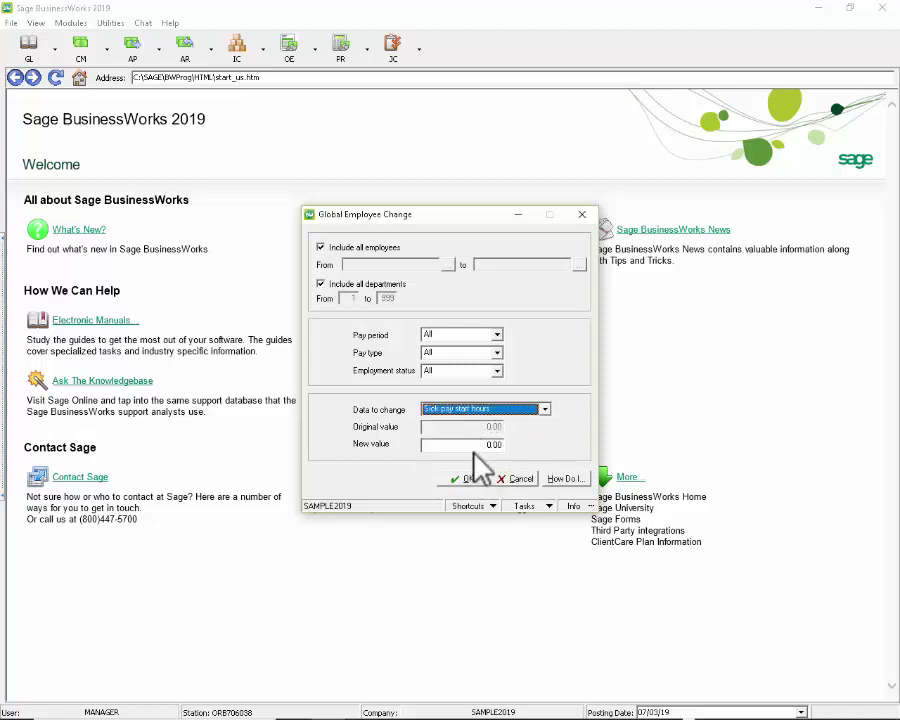
click(477, 446)
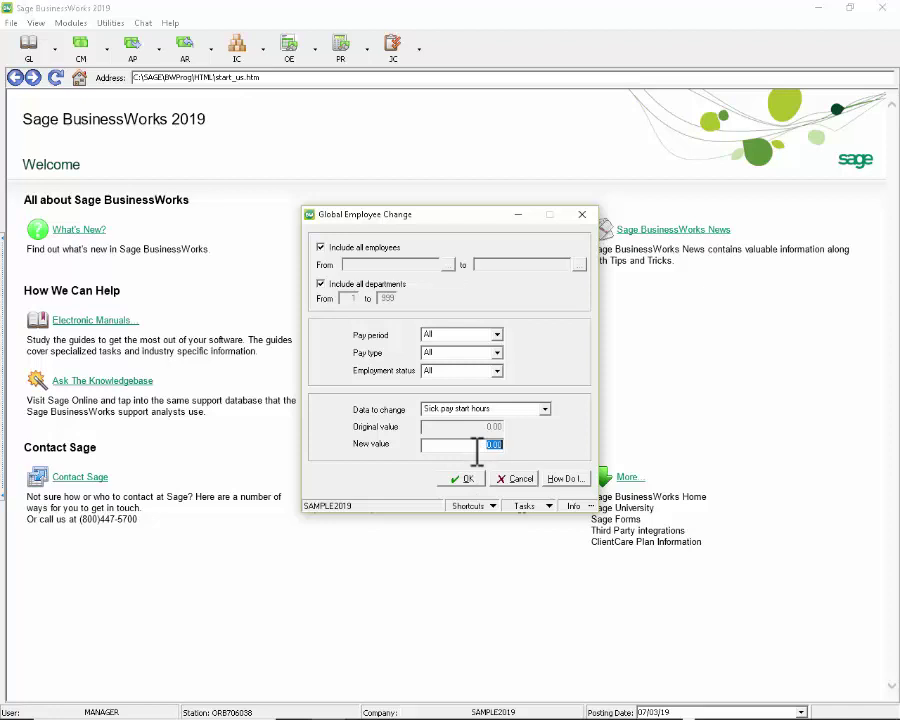
text(32)
click(466, 479)
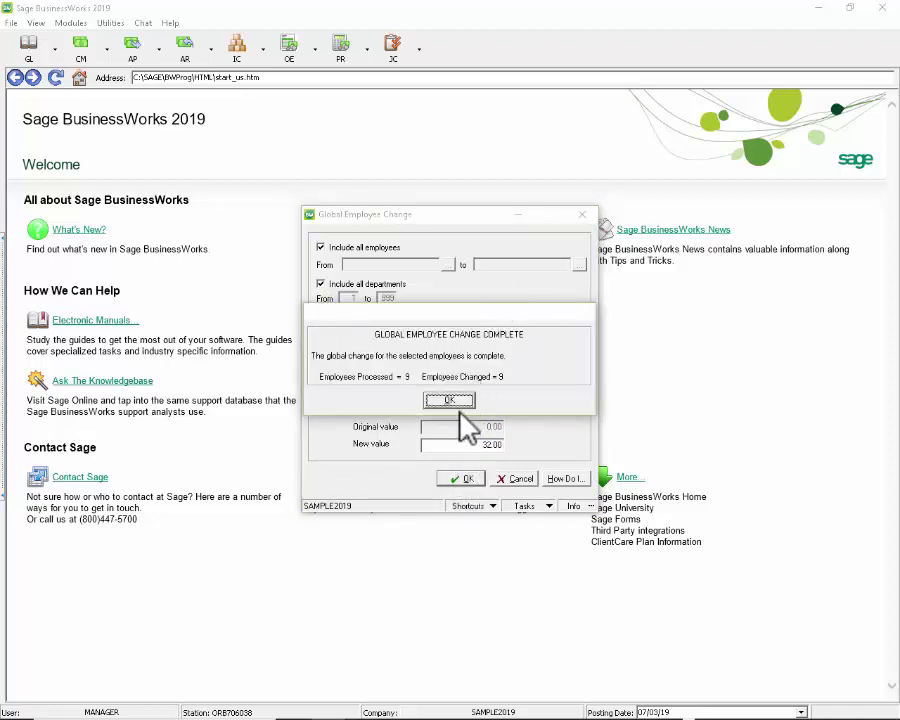
click(452, 405)
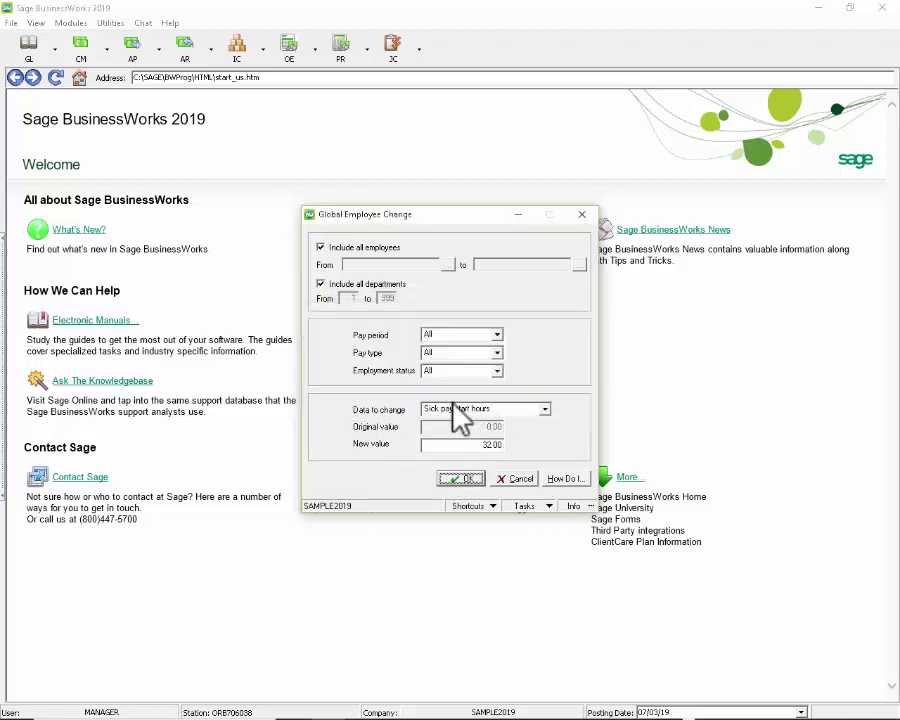
click(583, 216)
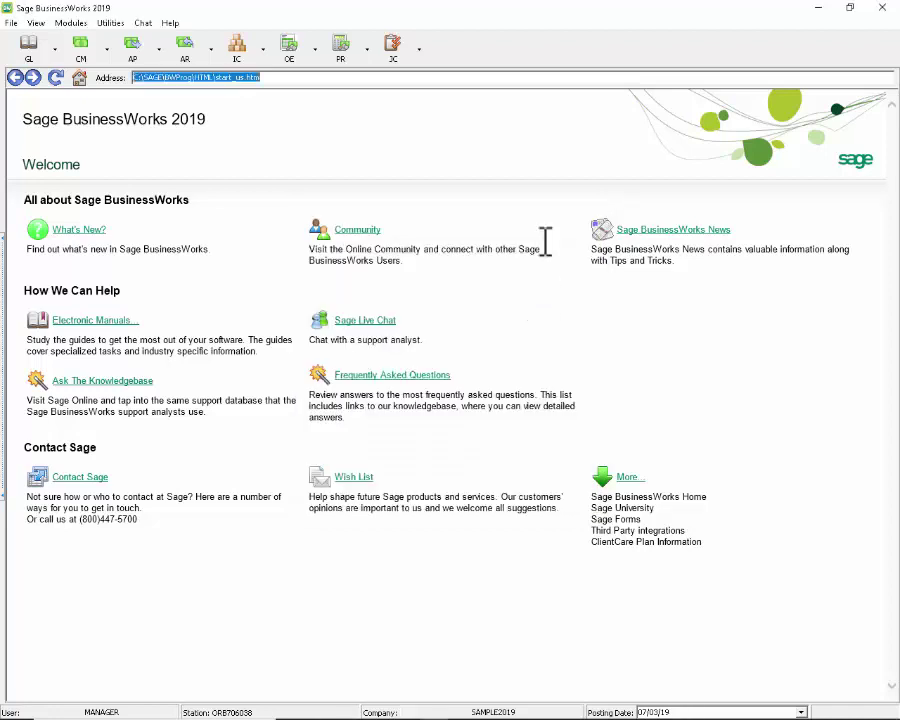
click(354, 60)
mouse_move(381, 108)
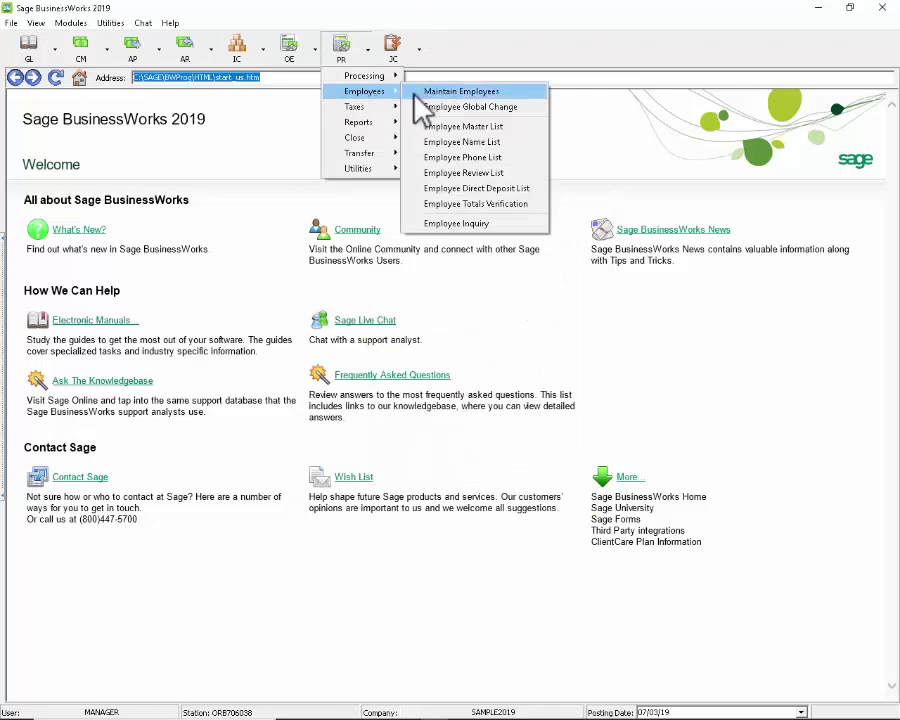
click(448, 91)
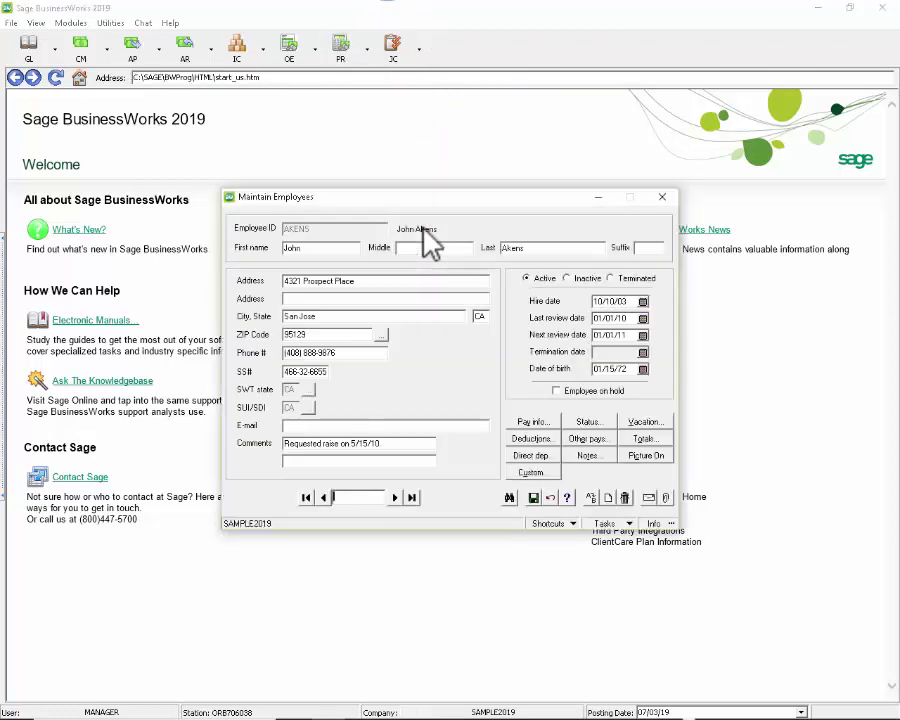
key(alt+v)
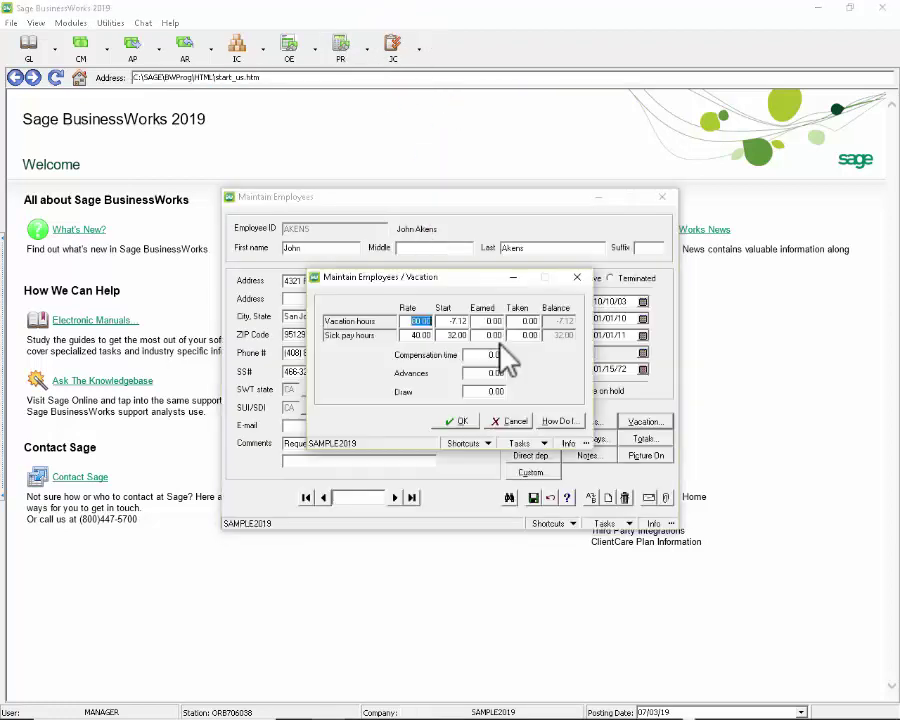
click(456, 335)
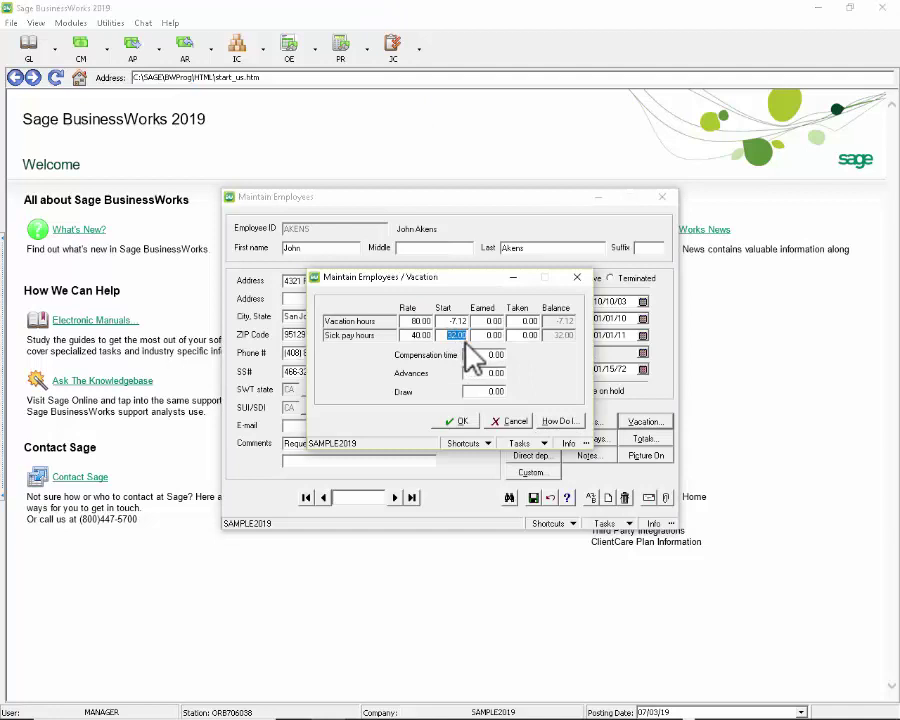
click(465, 424)
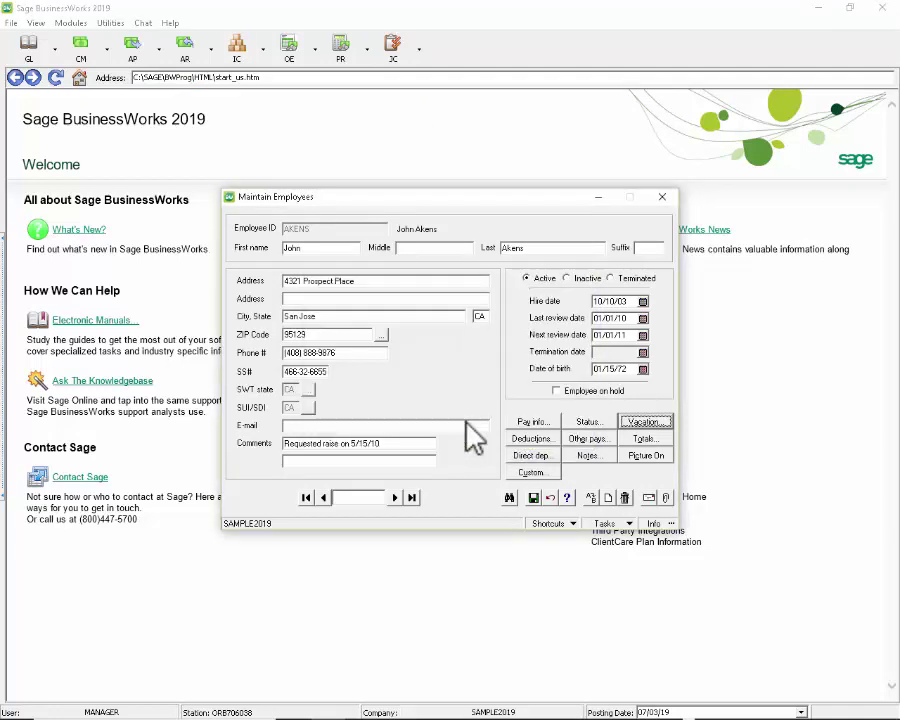
click(533, 497)
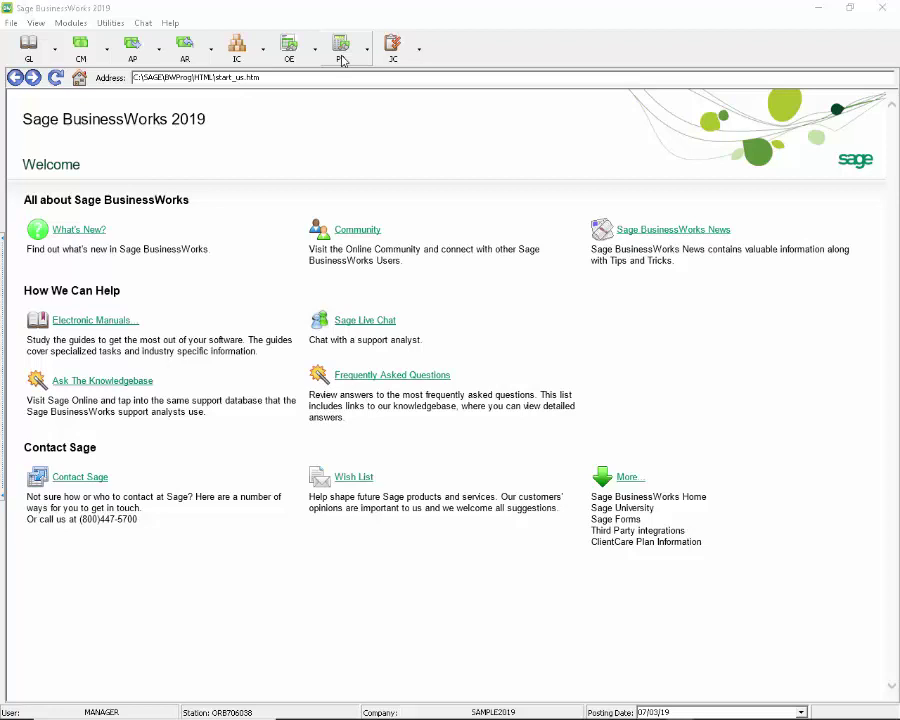
click(341, 50)
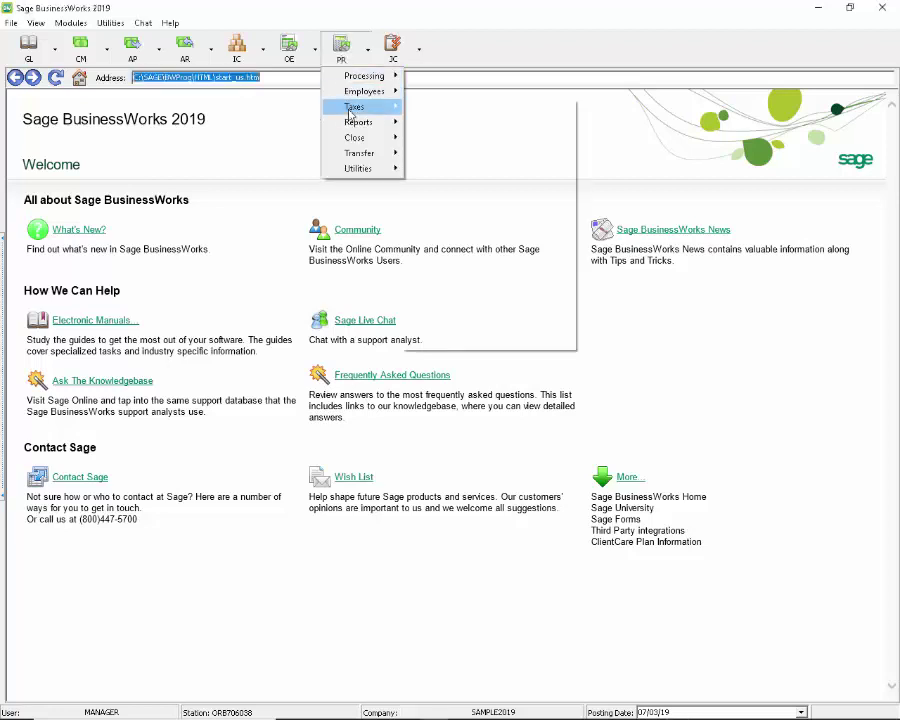
mouse_move(349, 112)
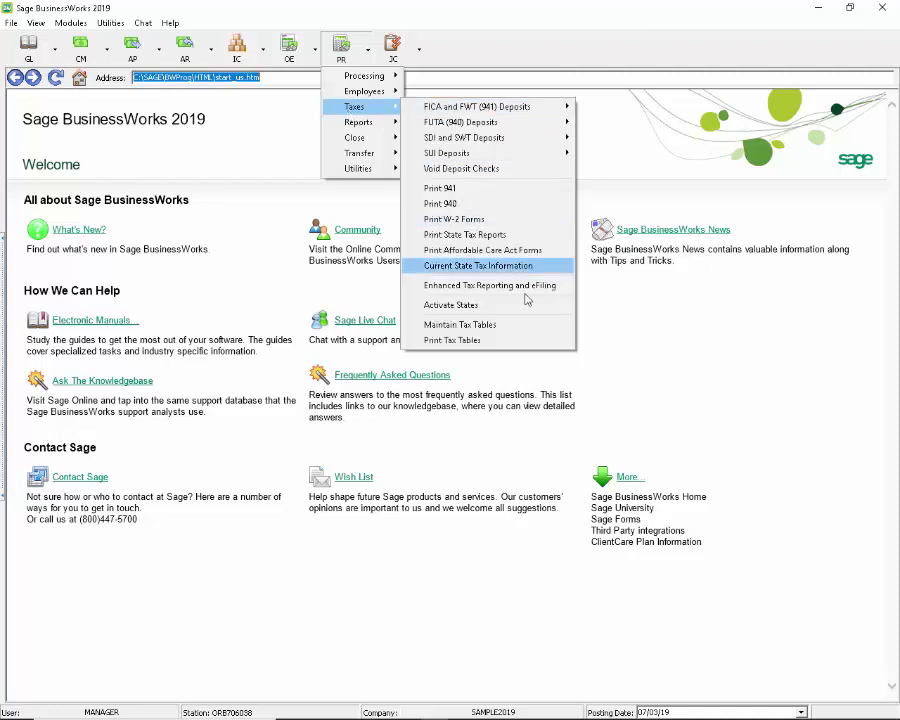
click(486, 325)
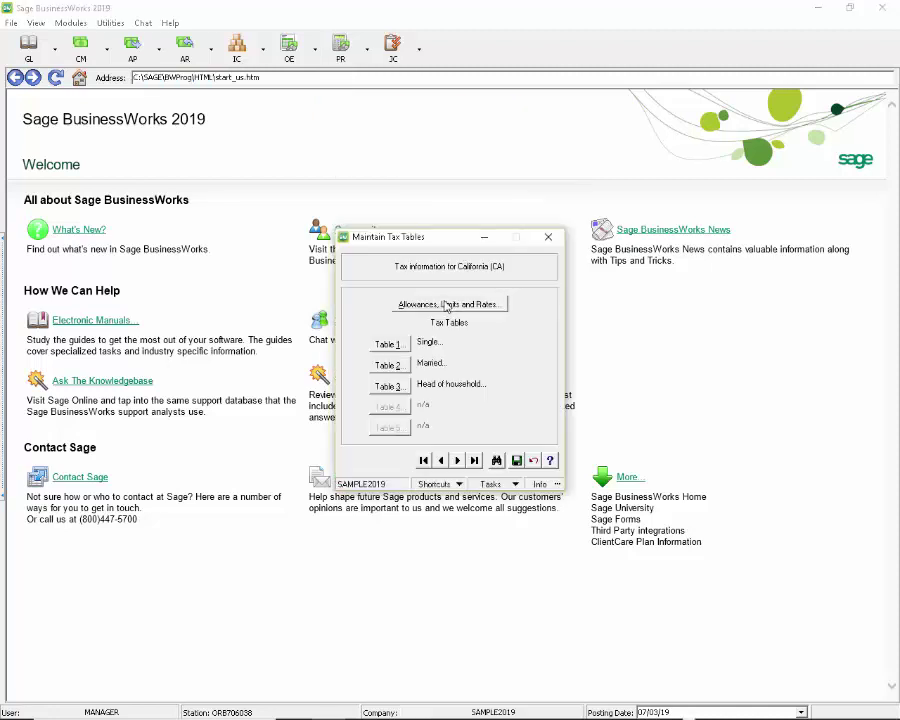
click(497, 461)
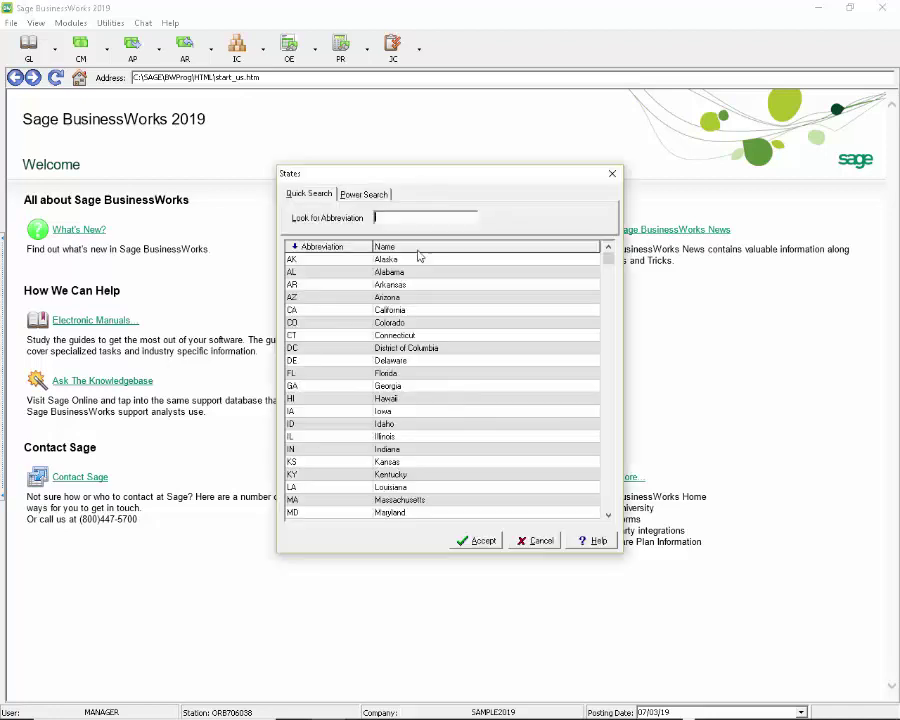
text(nm)
click(484, 541)
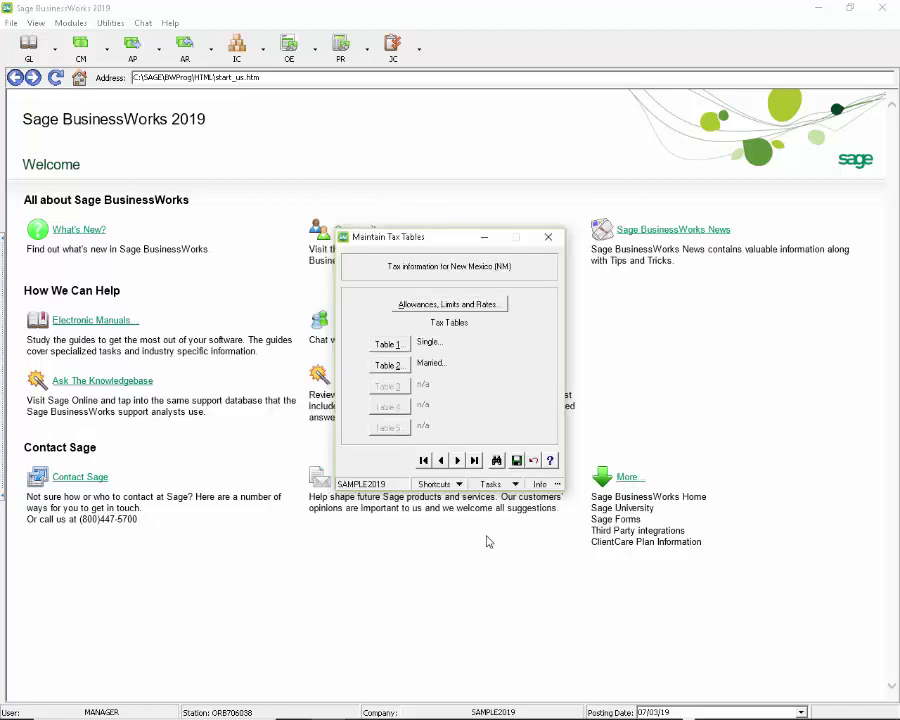
click(443, 304)
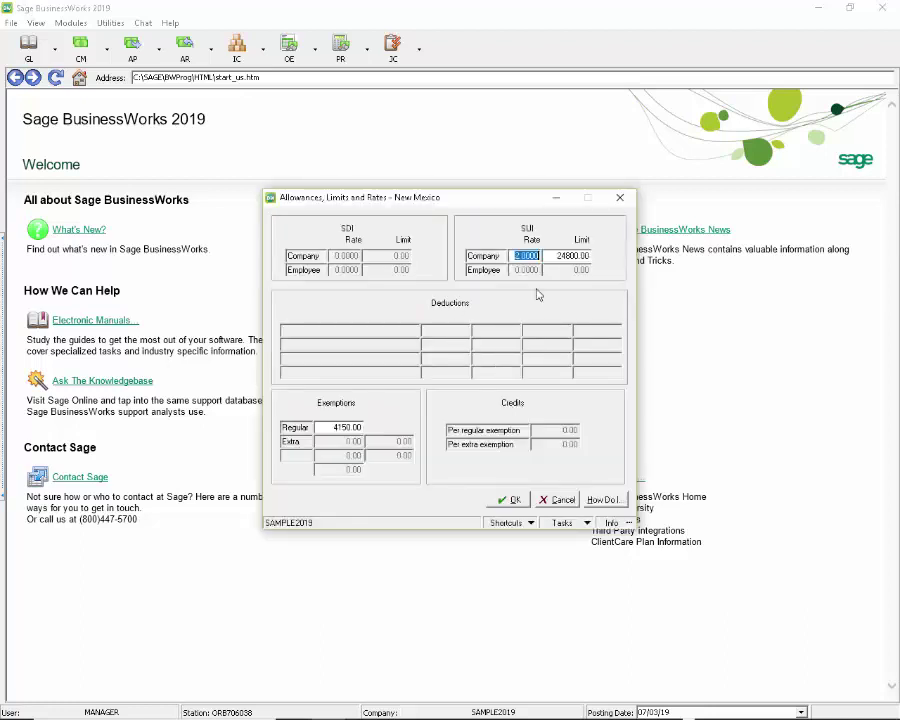
click(558, 256)
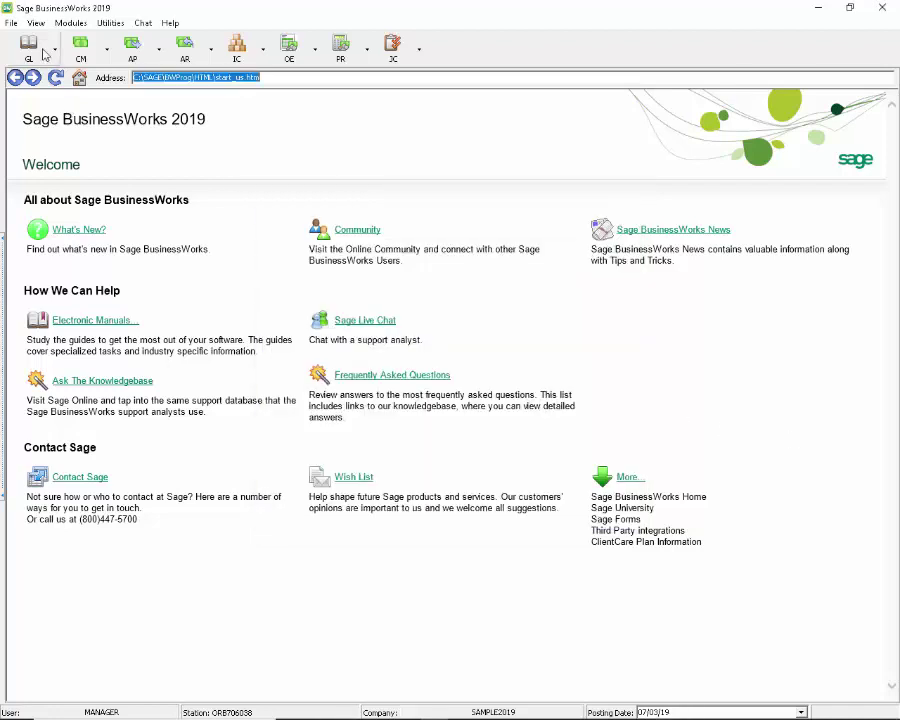
Step: Start a General Ledger Trial Balance report using the Trial Balance Summary layout
click(44, 55)
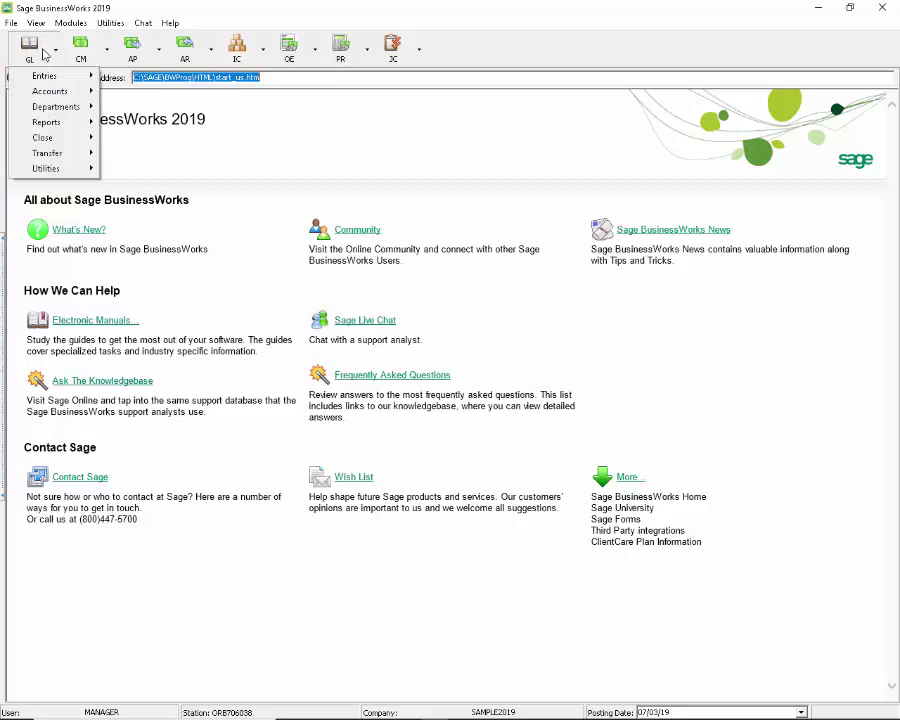
mouse_move(42, 124)
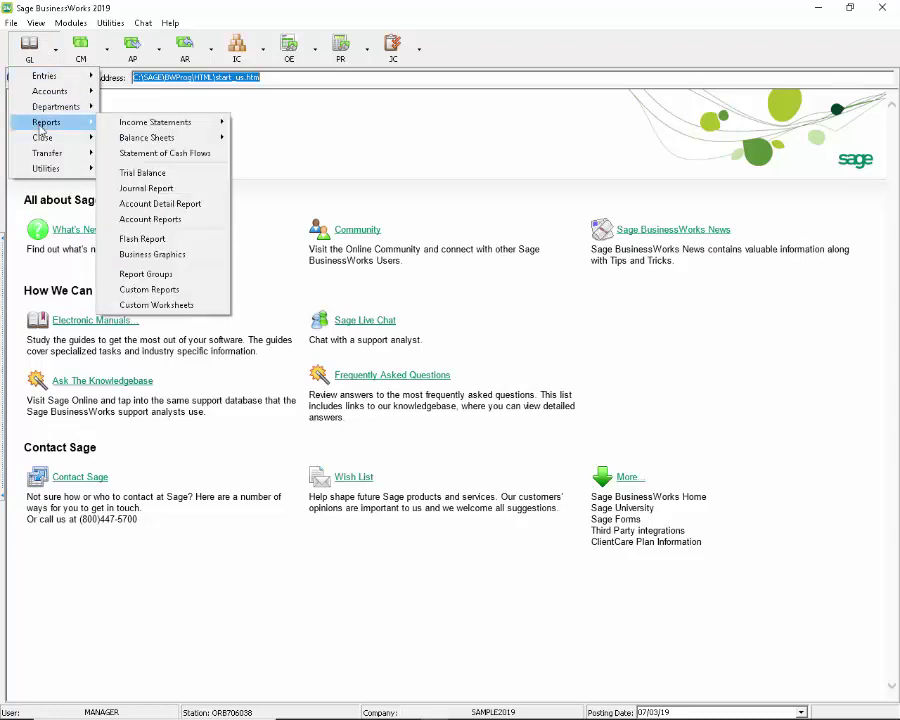
click(172, 173)
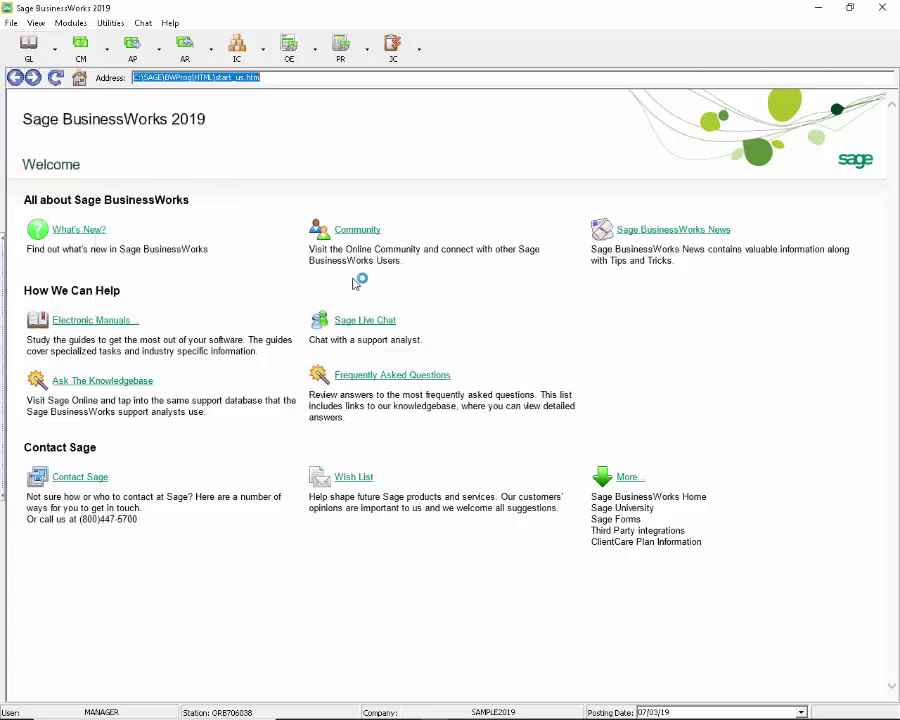
click(540, 288)
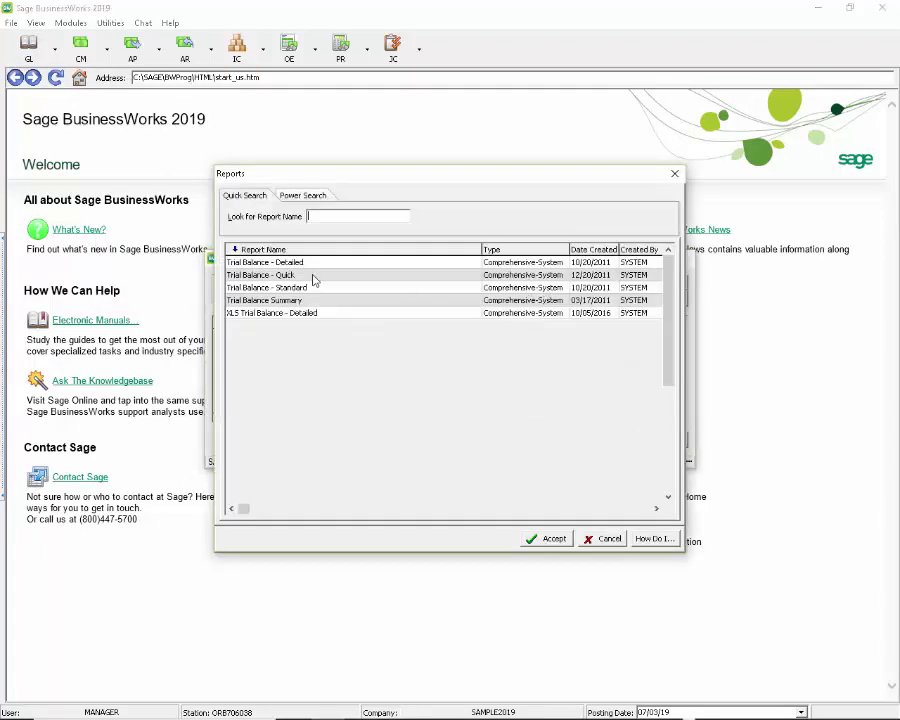
click(288, 303)
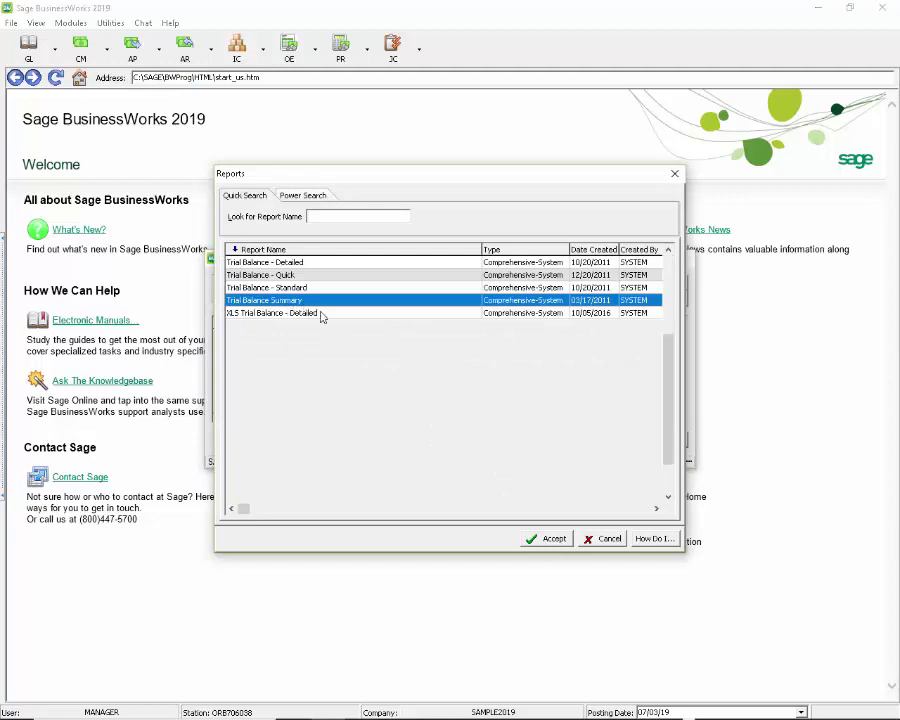
click(550, 542)
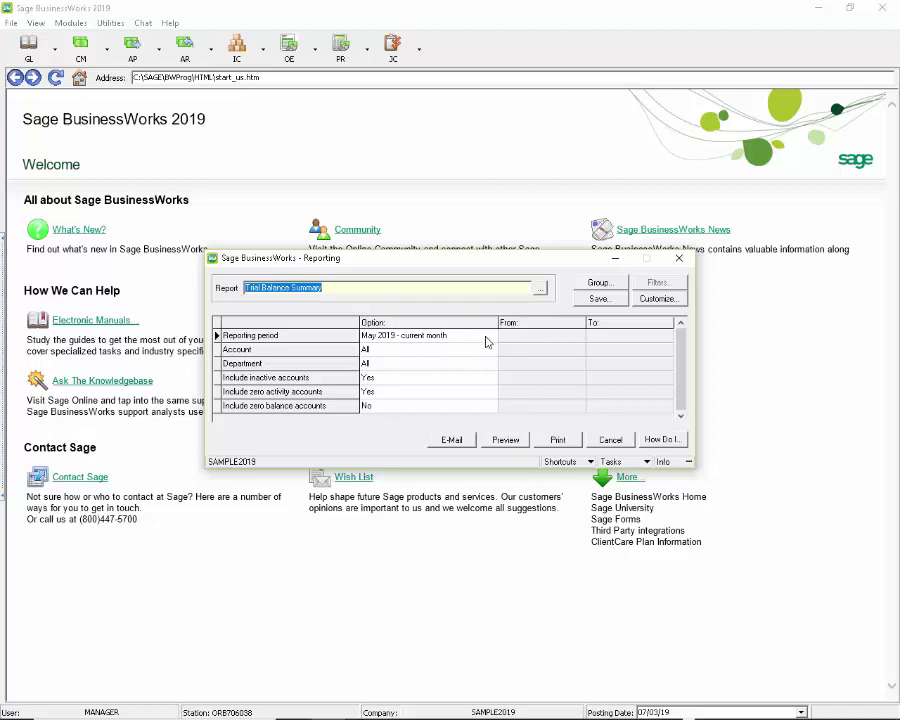
Step: Set the reporting period to a specific posting date range, 05/01/2019–05/31/2019, and preview
click(487, 340)
click(491, 337)
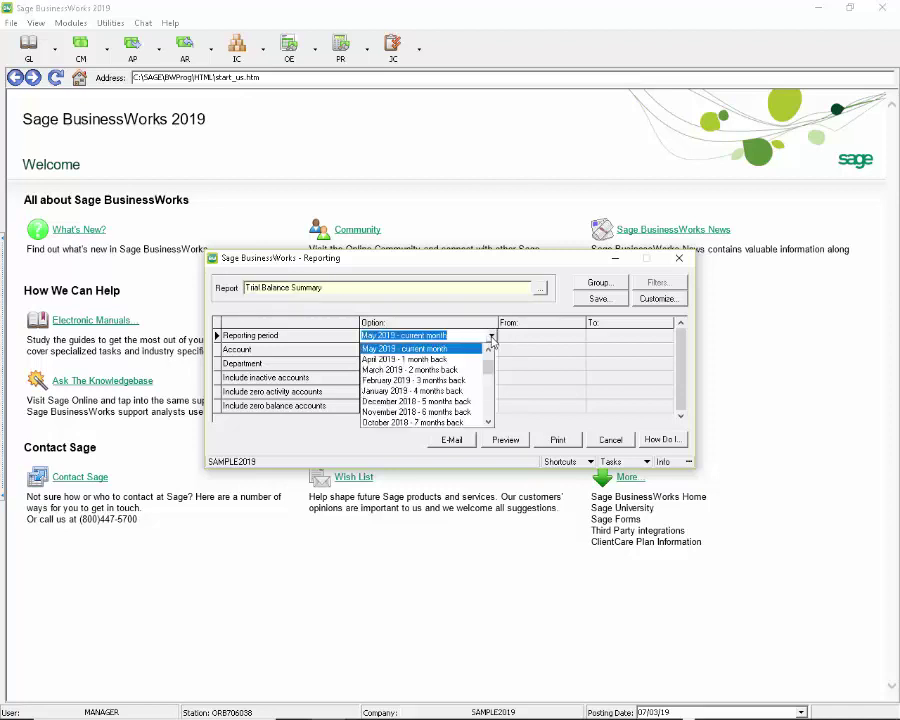
click(491, 337)
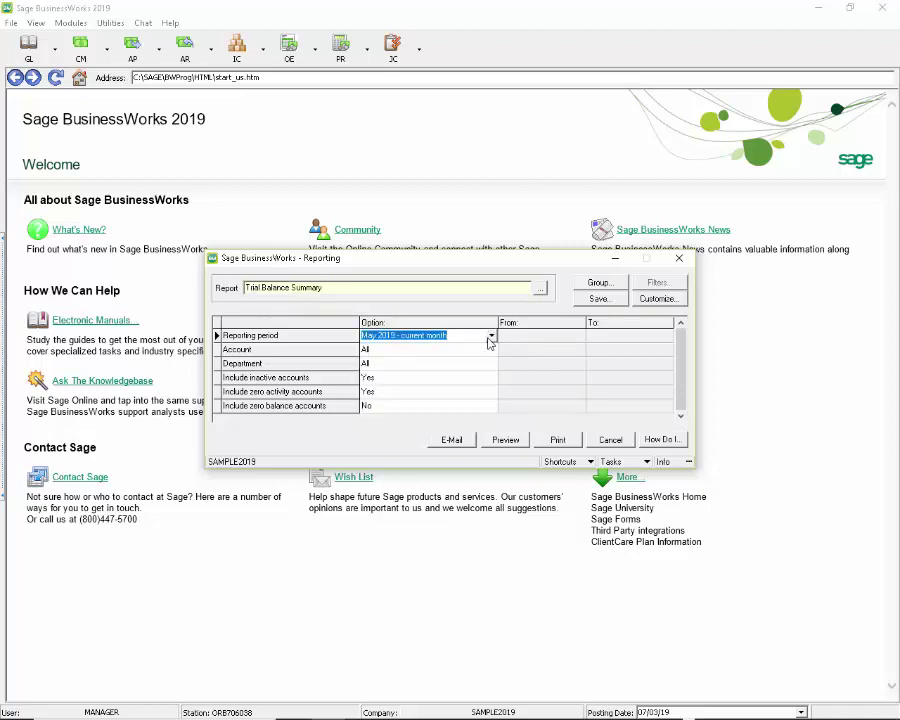
click(491, 337)
click(488, 350)
click(488, 350)
click(488, 350)
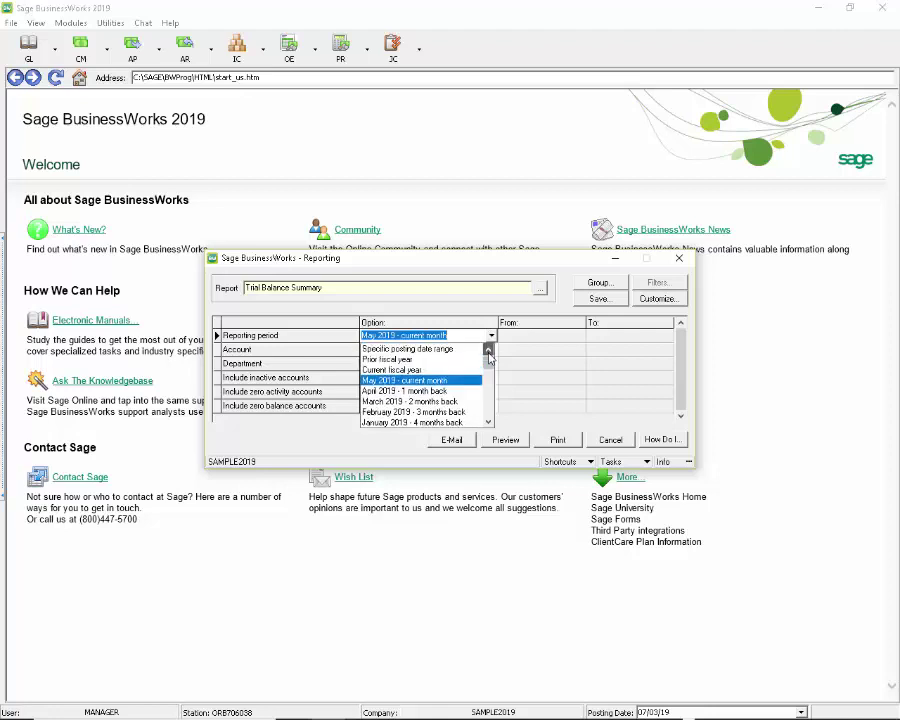
click(440, 350)
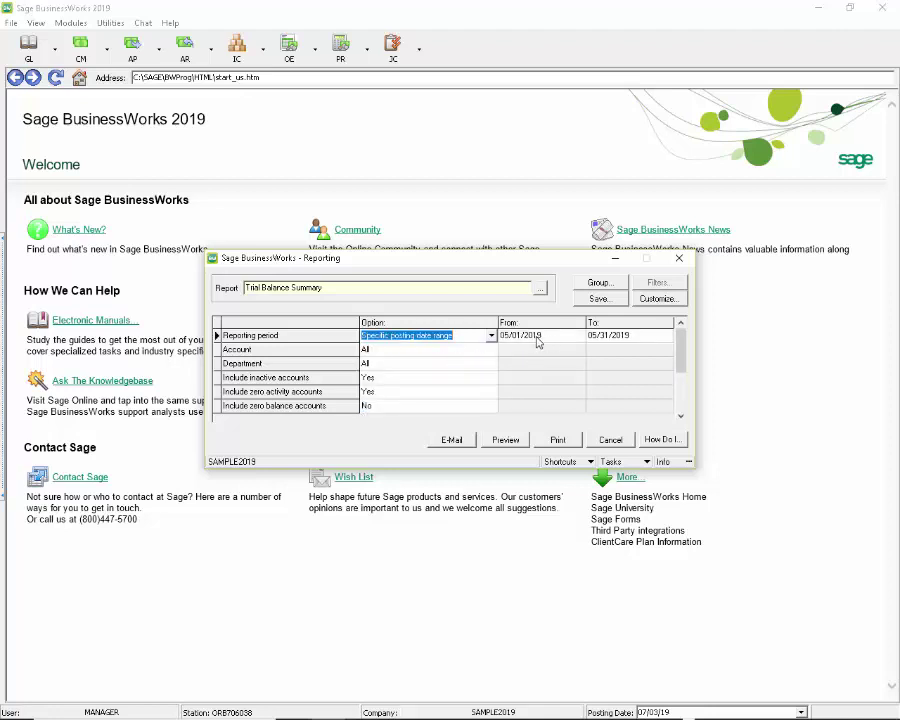
click(506, 442)
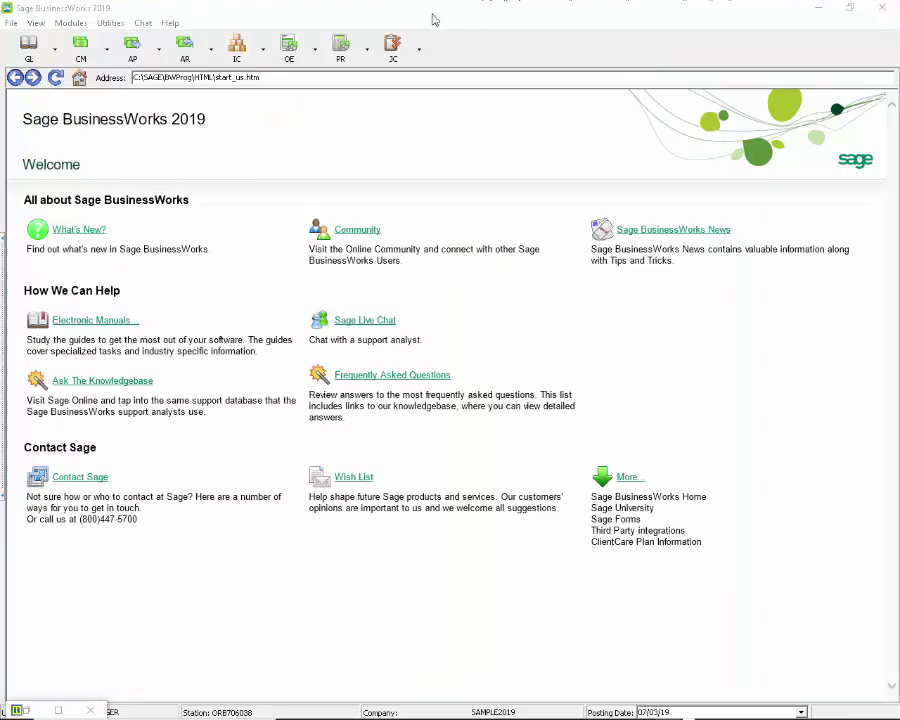
Step: Open the Trial Balance report with a specific posting date range as reporting period
click(31, 44)
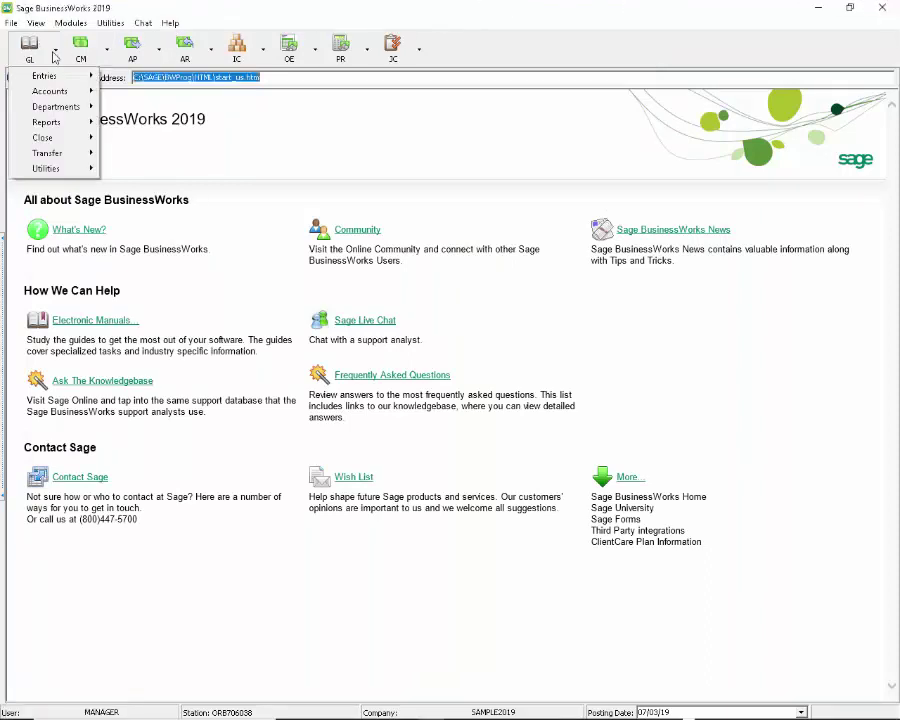
mouse_move(74, 122)
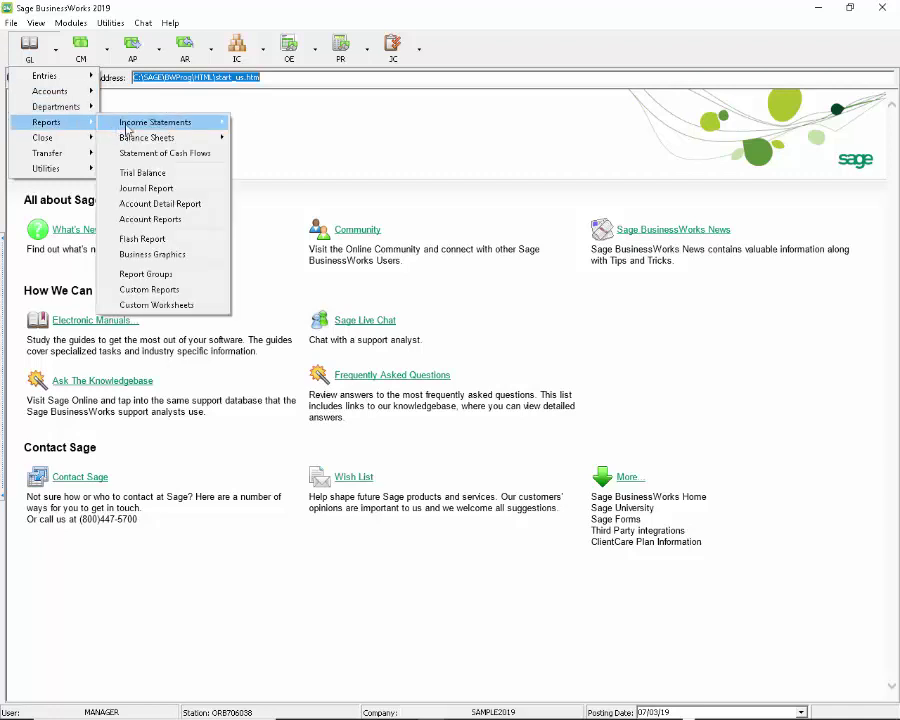
click(172, 173)
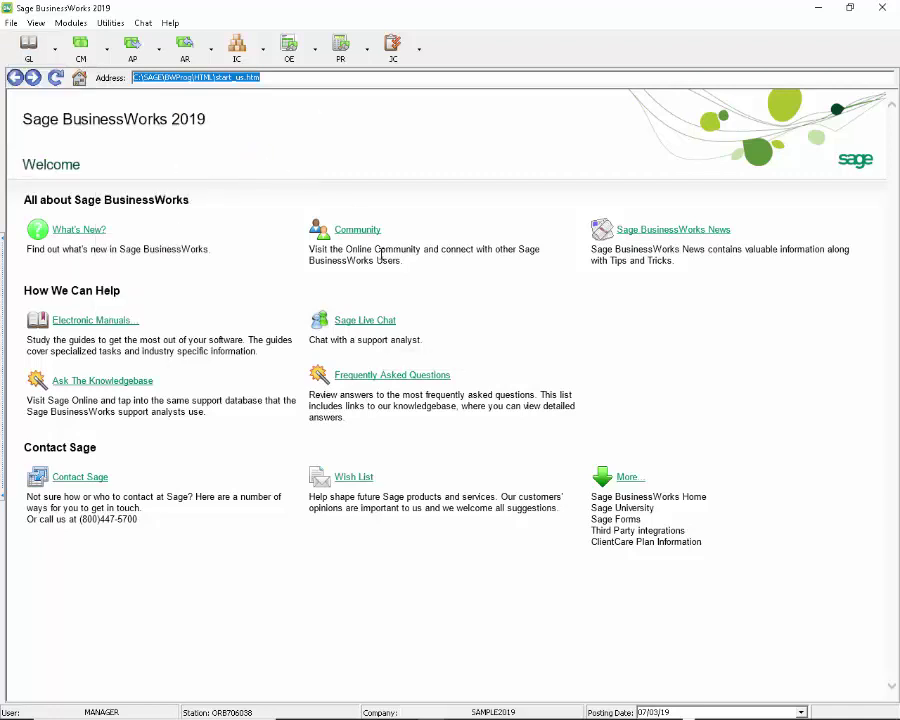
click(460, 308)
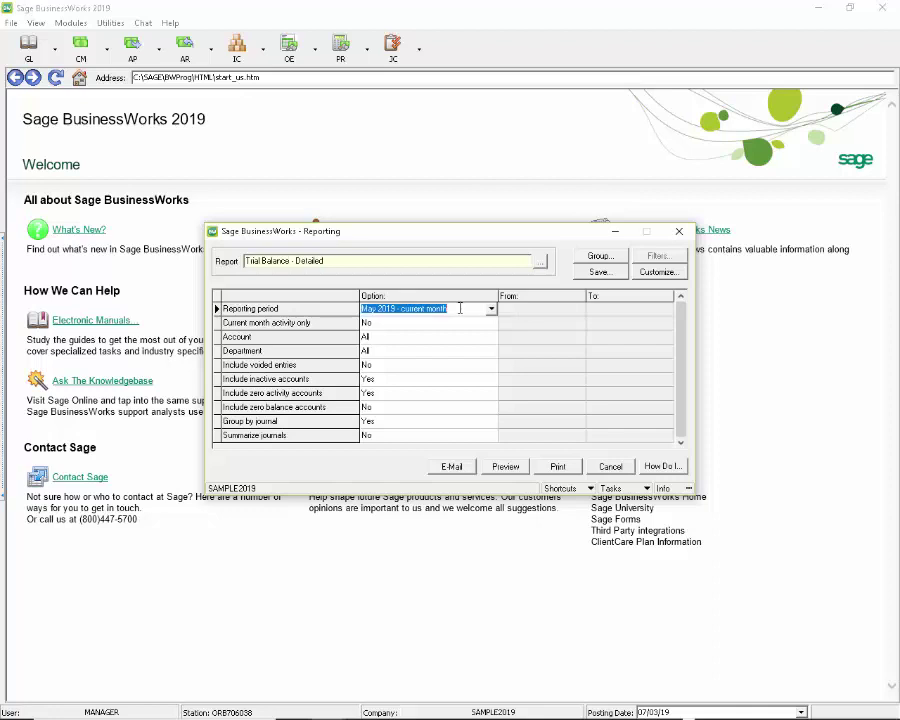
click(492, 311)
scroll(433, 328, up, 2)
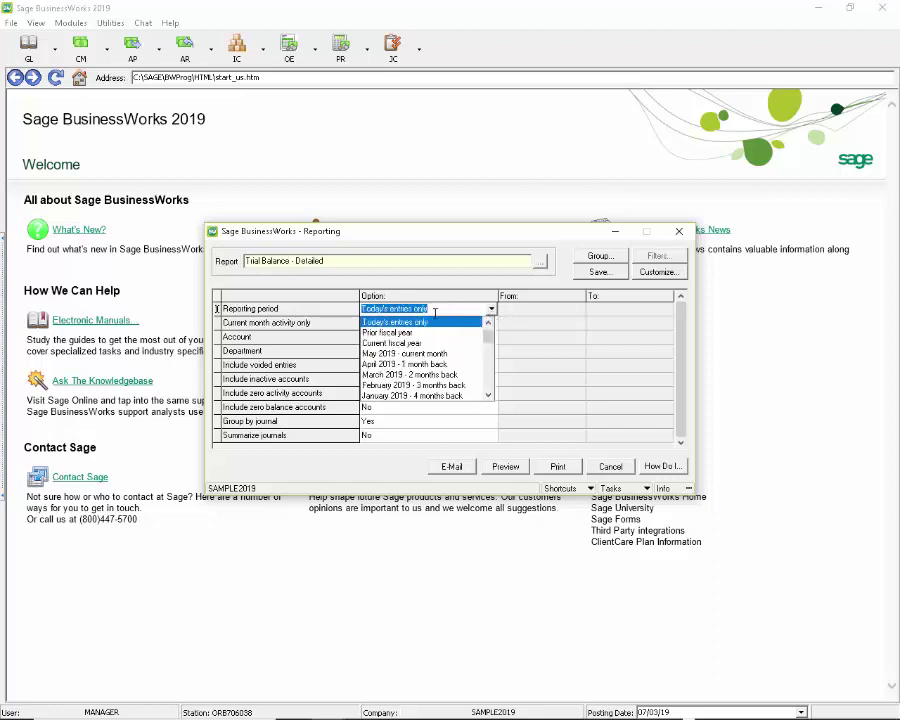
click(433, 323)
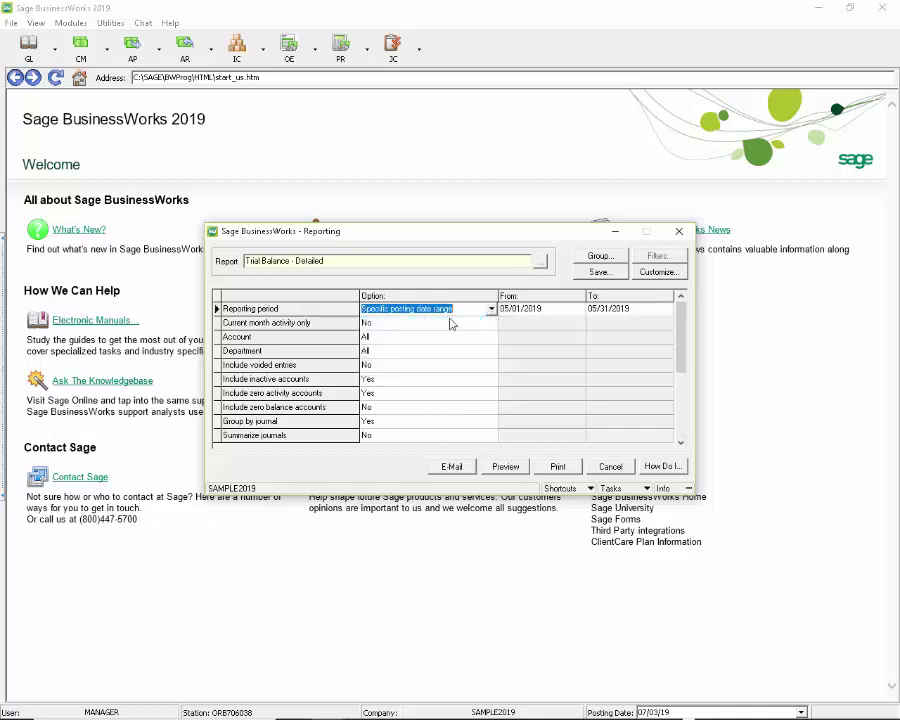
Step: Enter dates 06/01/2019 to 06/30/2019 and preview the detailed trial balance
click(551, 317)
text(06/01/)
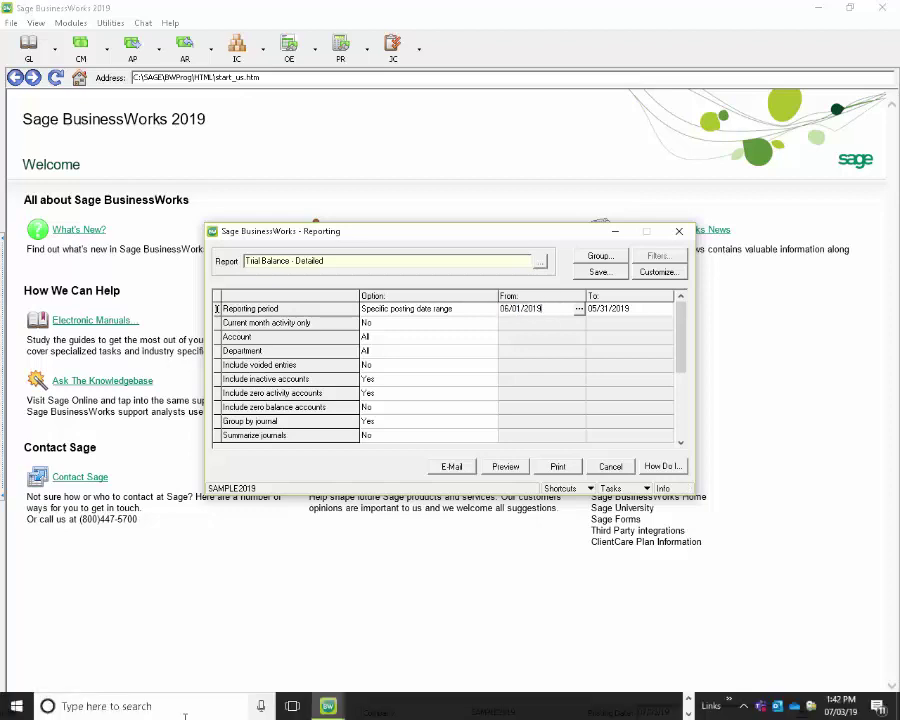
key(Tab)
text(06/)
click(506, 467)
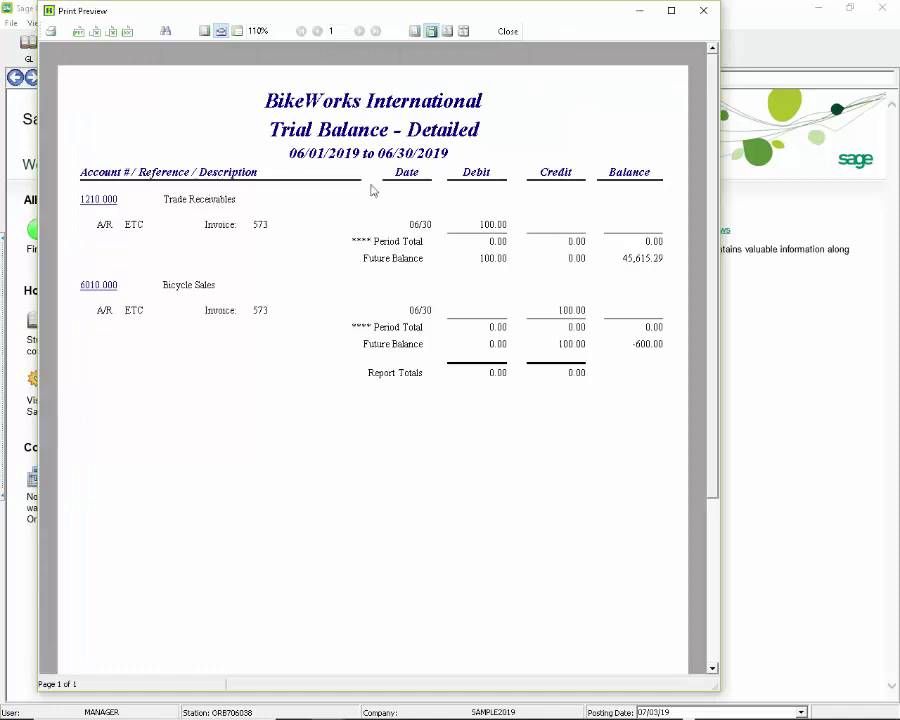
Step: Close the detailed preview and start a Trial Balance report with the Trial Balance Summary layout
click(703, 10)
click(28, 45)
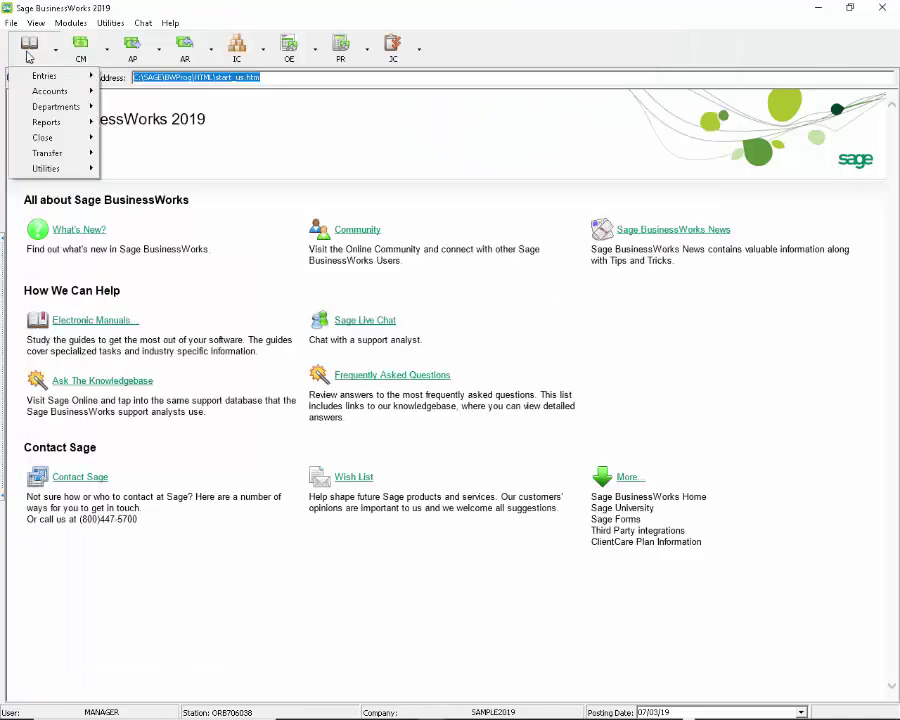
mouse_move(46, 122)
click(200, 171)
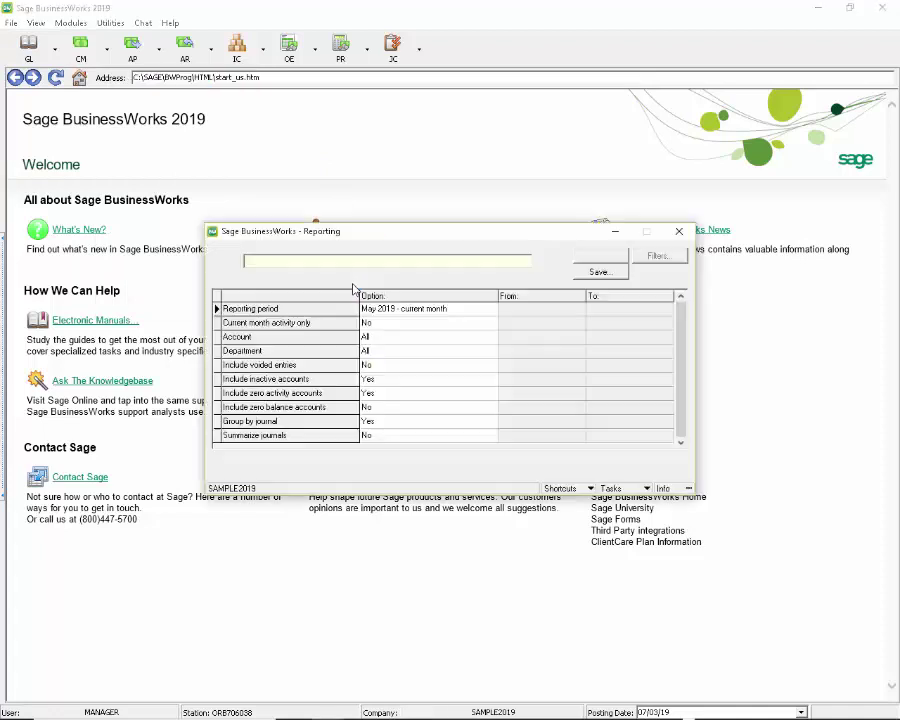
click(540, 261)
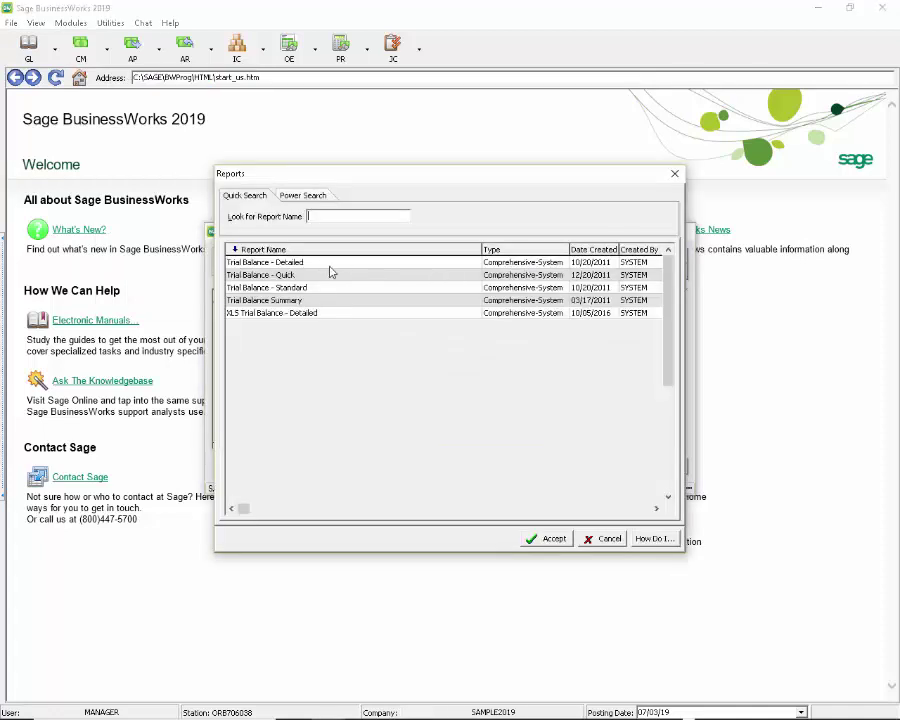
click(302, 301)
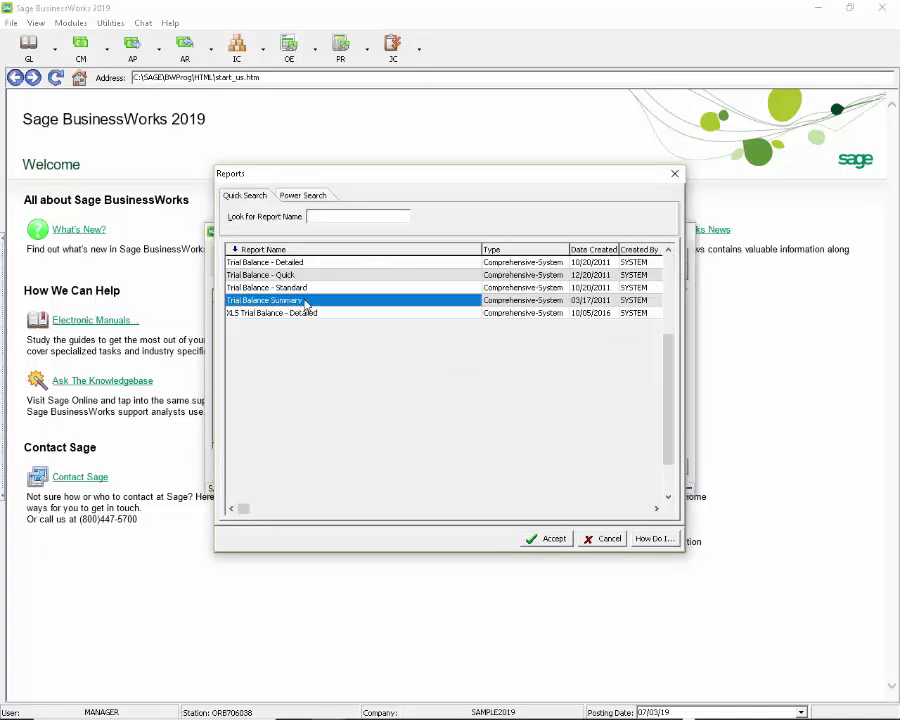
click(546, 539)
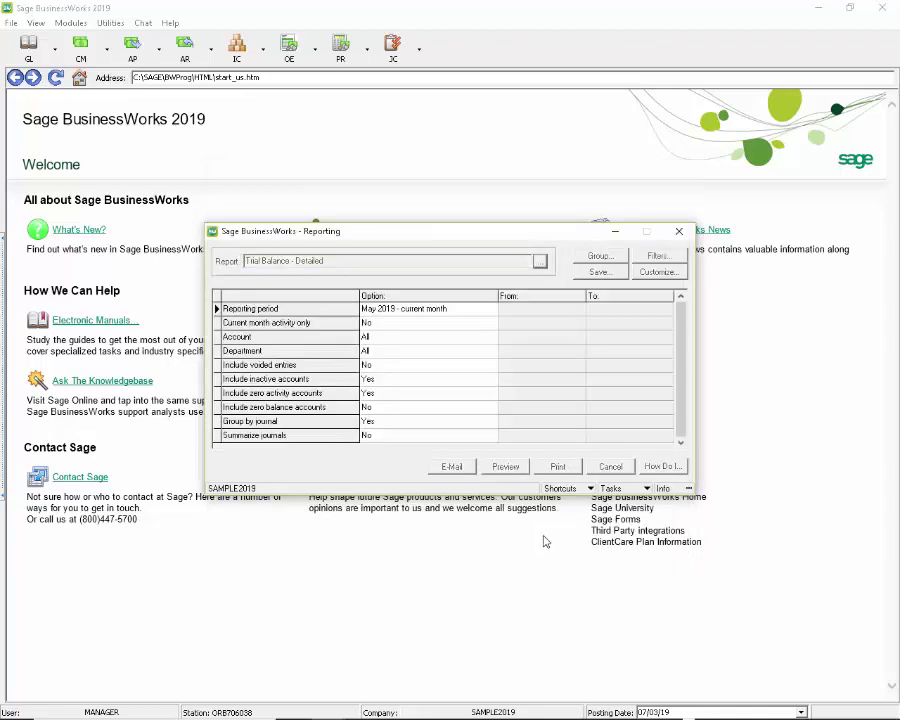
Step: Preview the summary for the specific posting date range 06/01/2019–06/30/2019, then close it
click(491, 310)
scroll(472, 318, up, 1)
click(470, 316)
key(Tab)
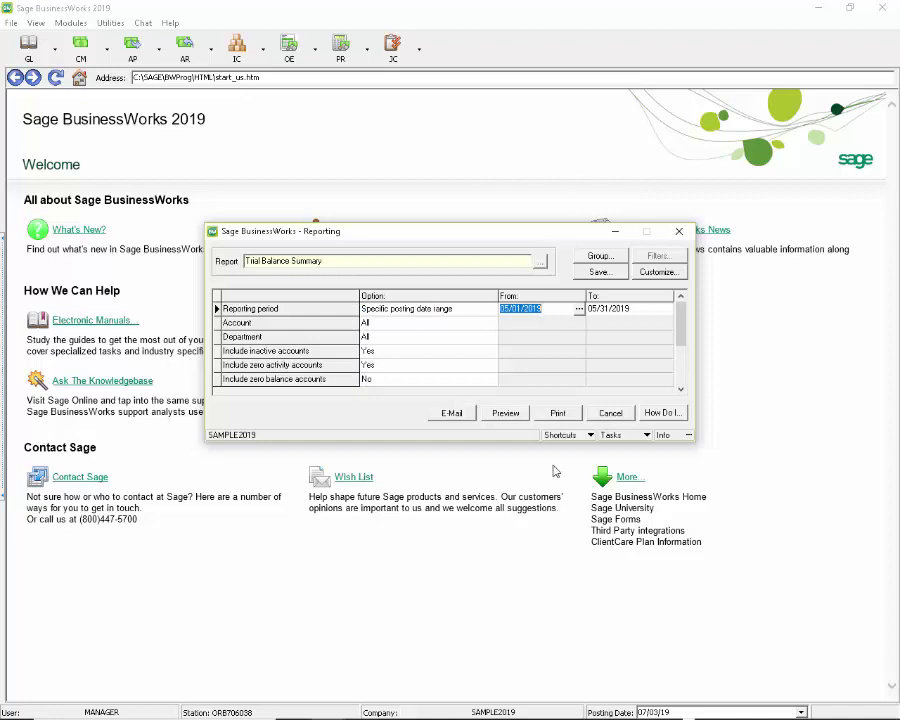
text(06/0)
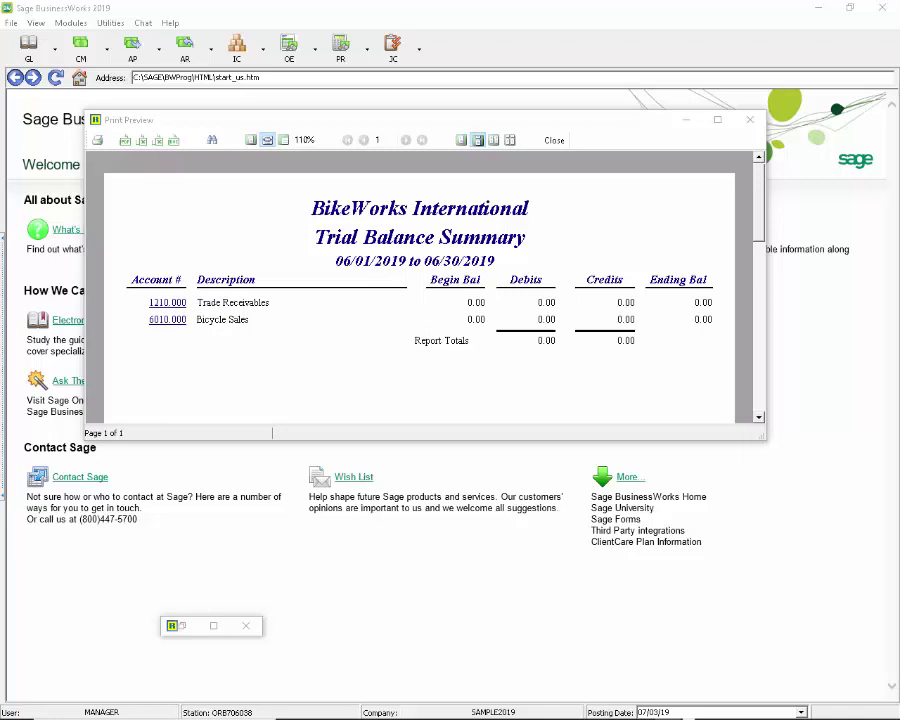
click(554, 140)
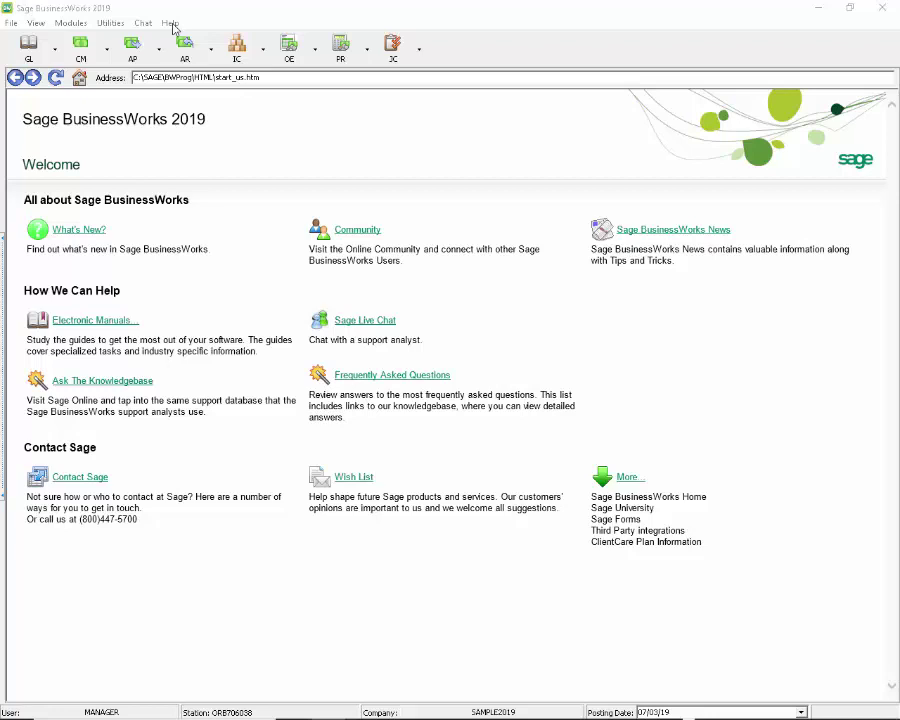
Step: Start a Sage BusinessWorks Enhancement Suggestion email via Help > Support and Service on the Web
click(170, 23)
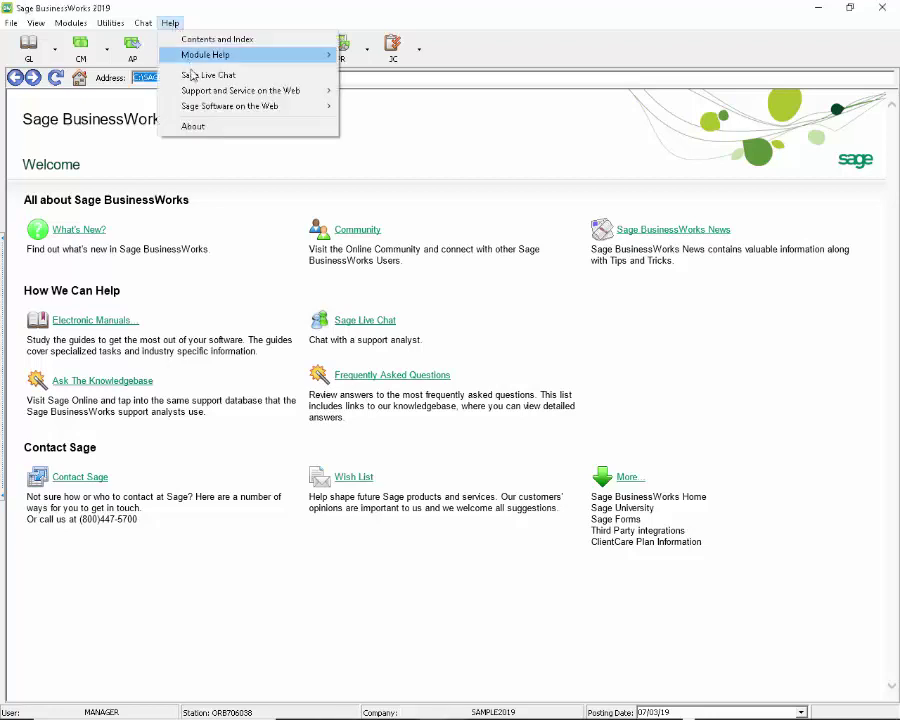
mouse_move(195, 97)
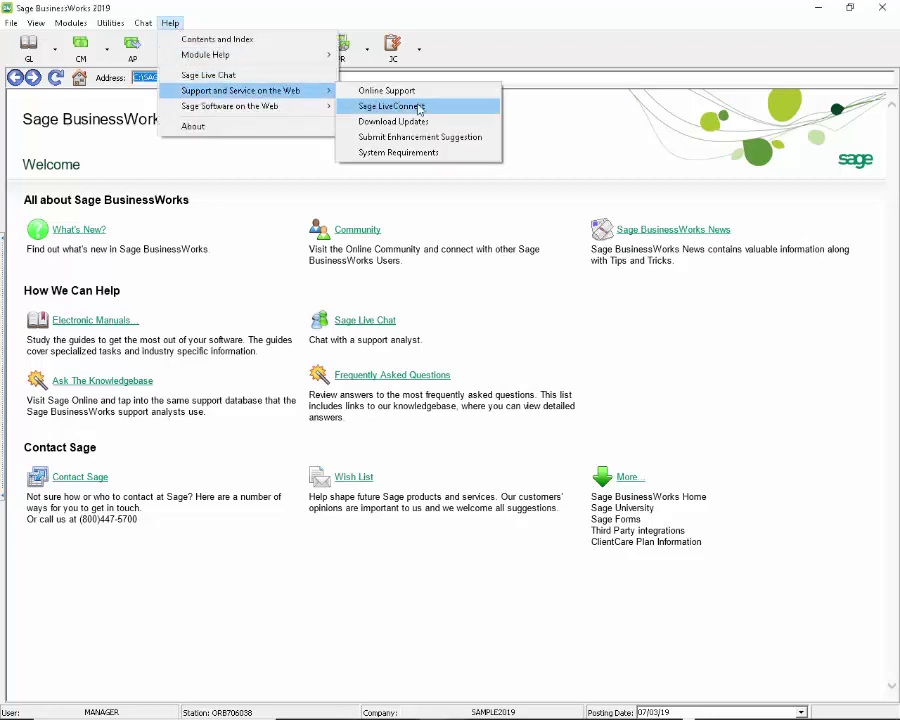
click(410, 137)
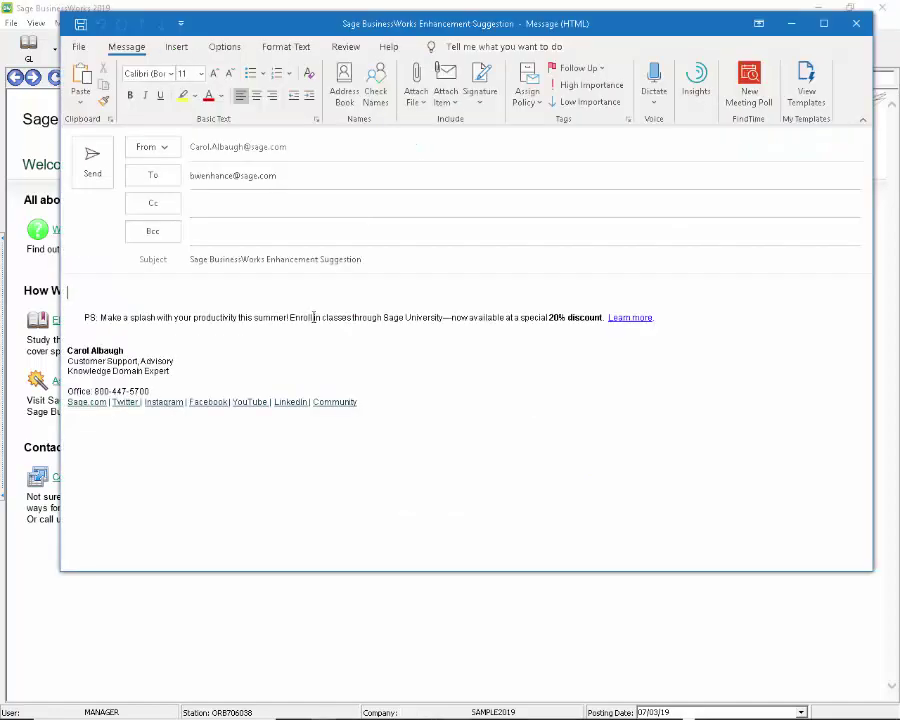